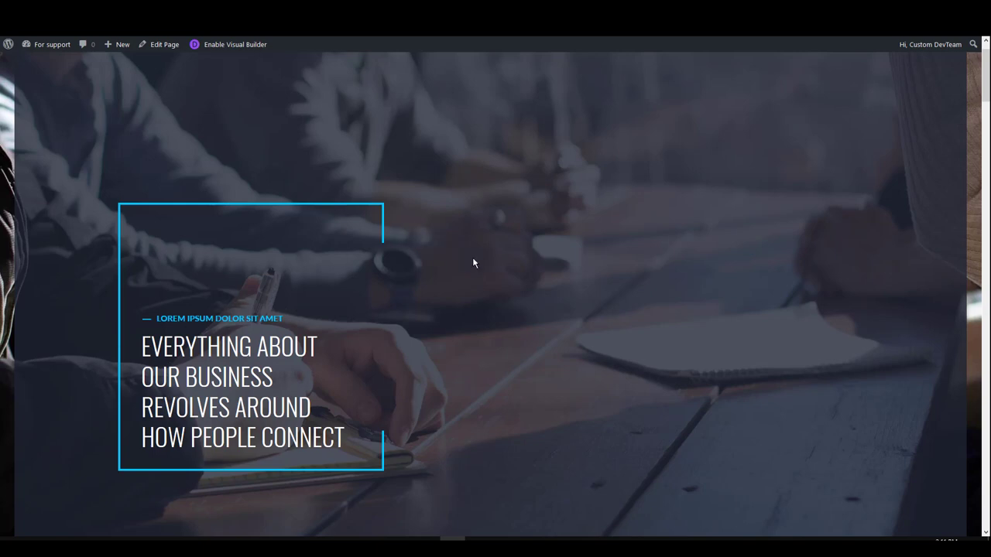
Scroll down through the Falkor demo homepage.
scroll(474, 263, down, 3)
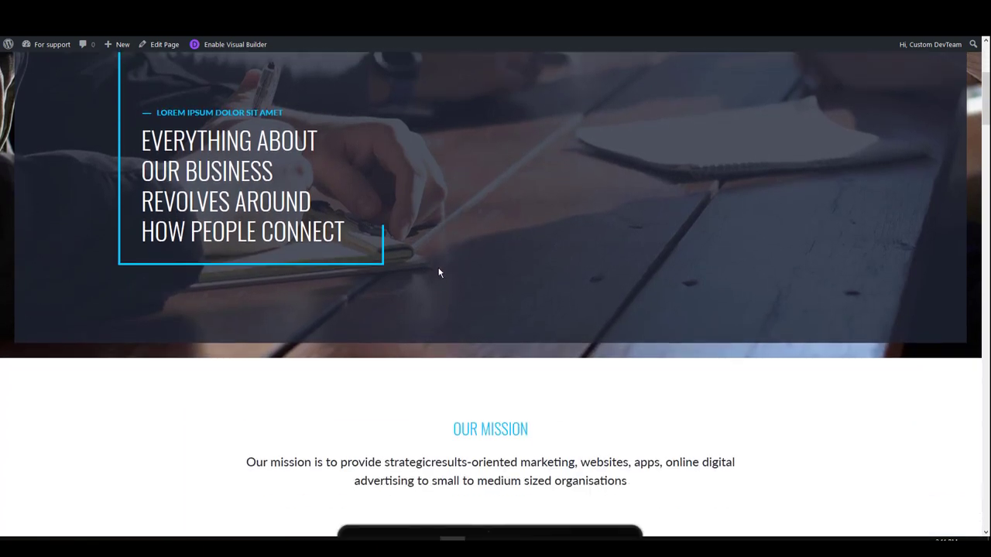
scroll(439, 271, down, 6)
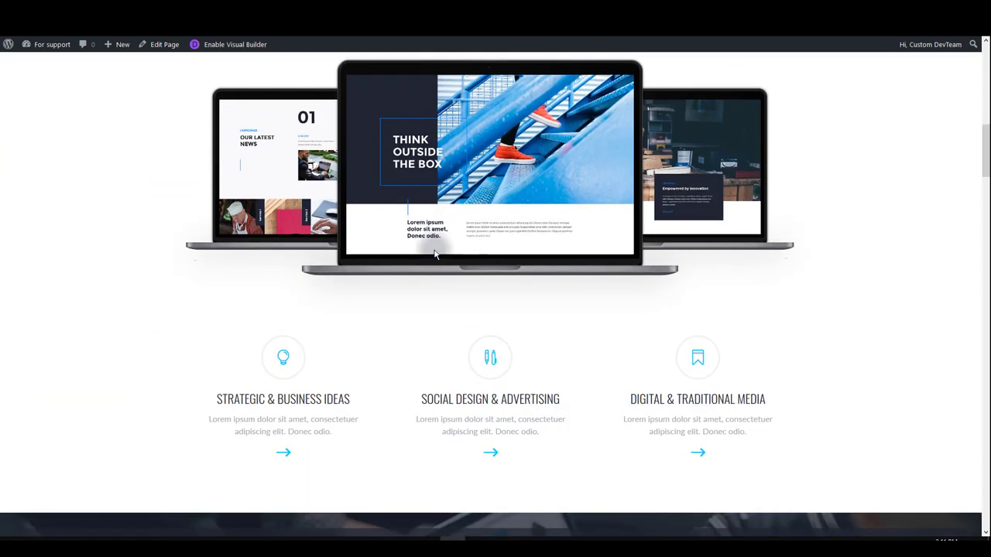
scroll(435, 254, down, 5)
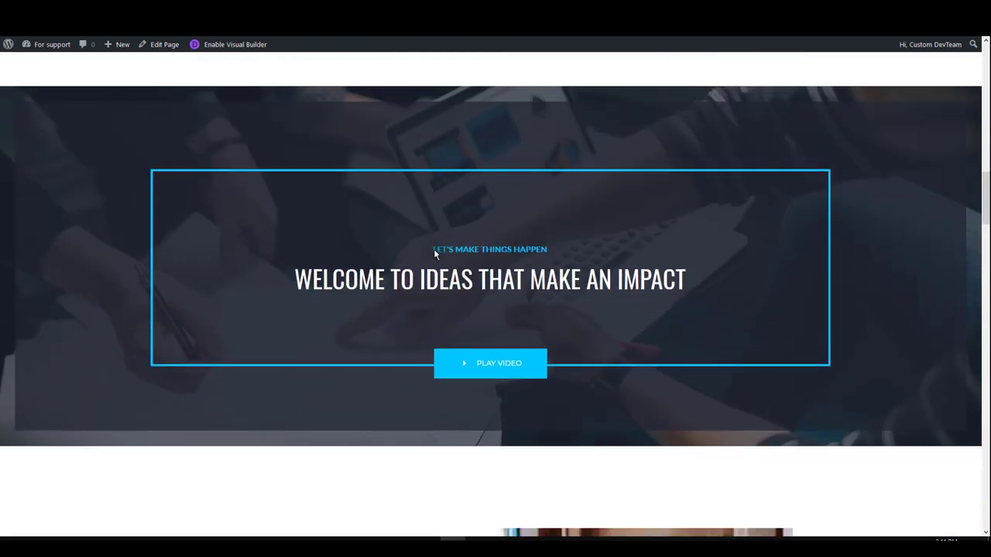
scroll(434, 271, down, 1)
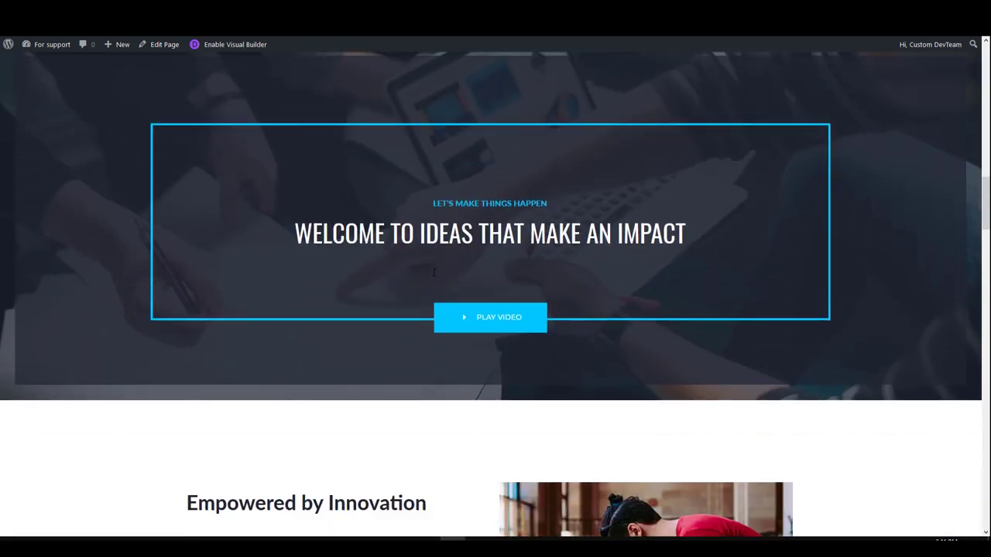
scroll(434, 271, down, 5)
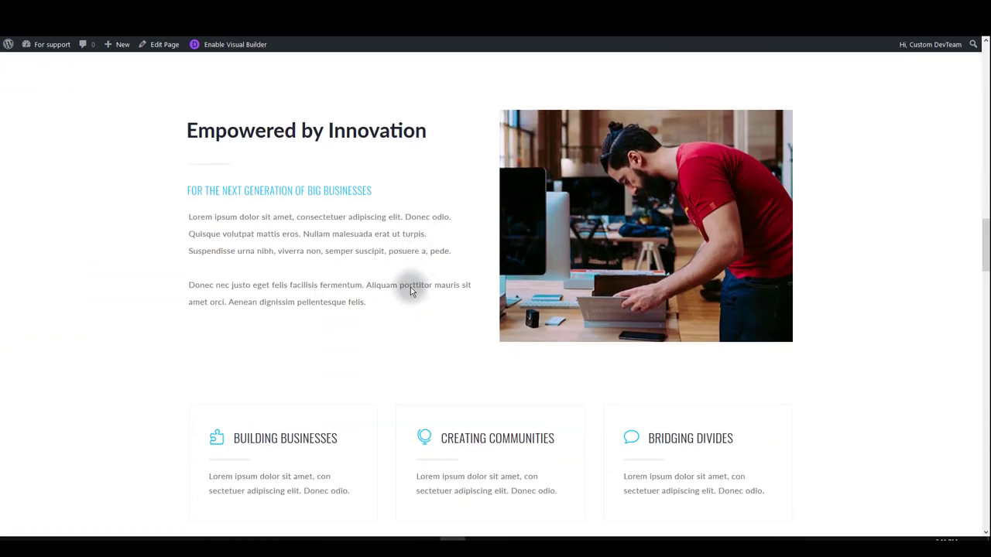
scroll(411, 288, down, 7)
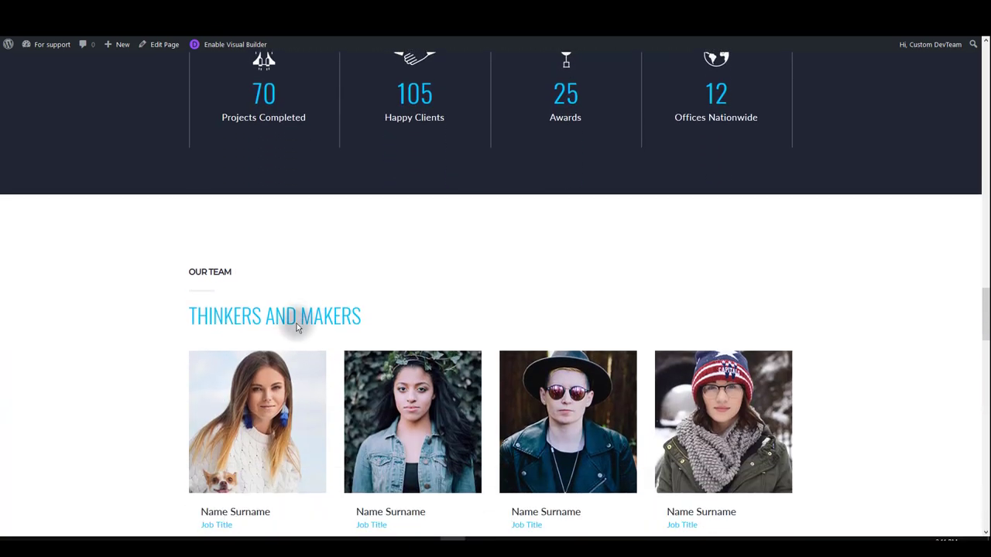
scroll(296, 327, down, 2)
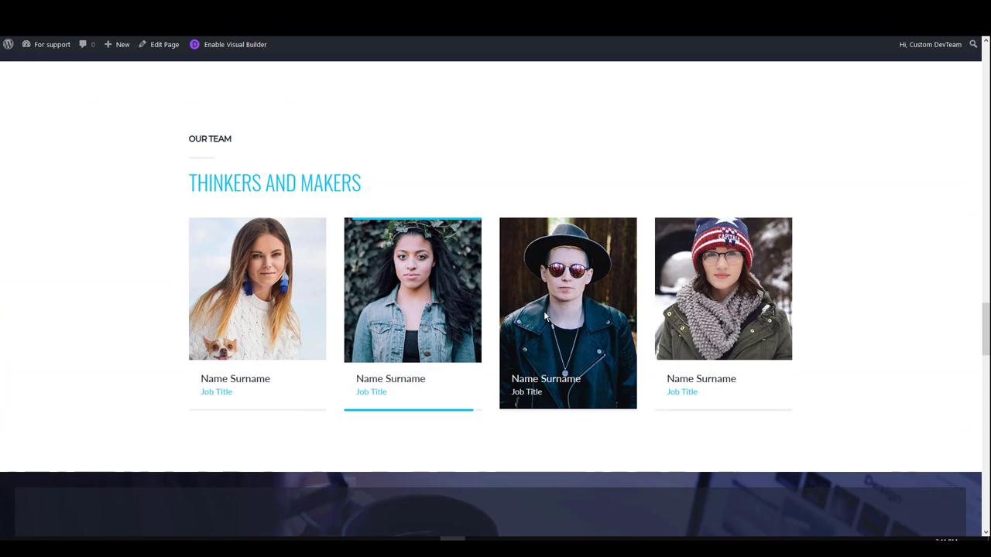
scroll(700, 305, down, 5)
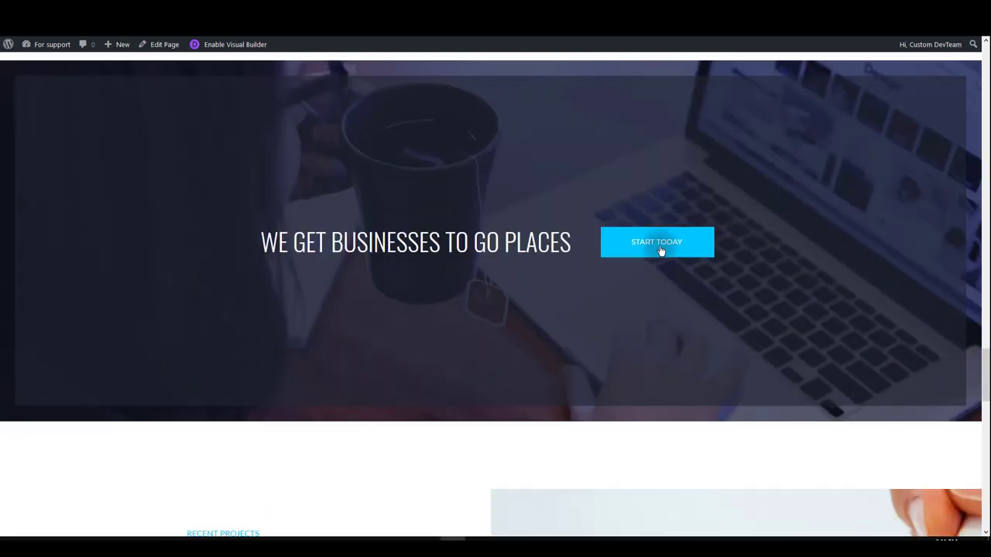
scroll(661, 250, down, 5)
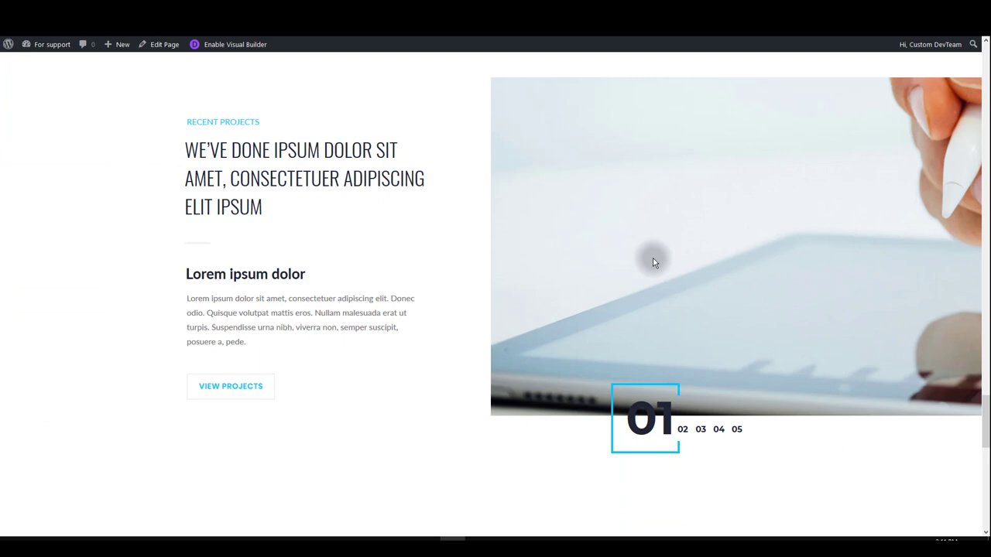
scroll(653, 263, down, 1)
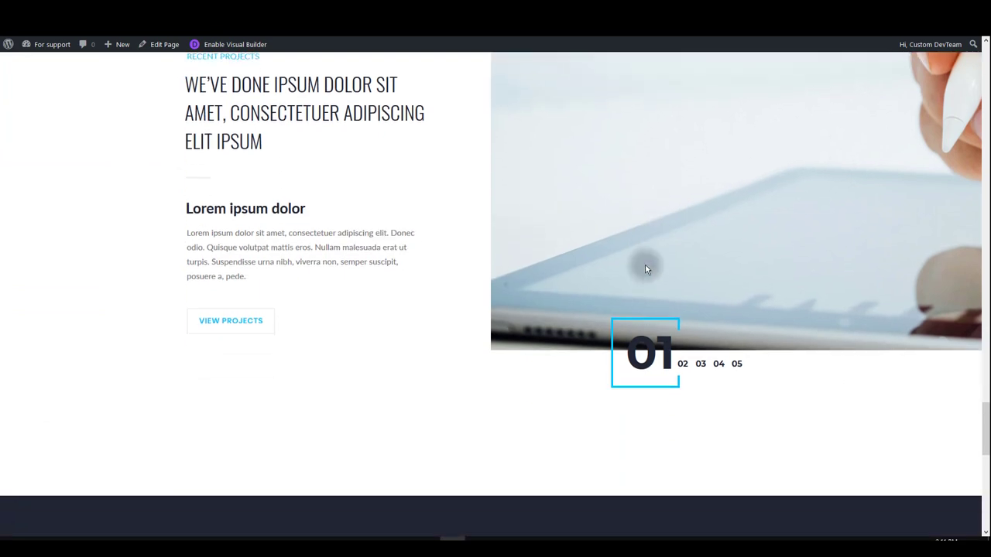
Cycle the project slider through all five projects and back to the first.
click(683, 364)
click(693, 364)
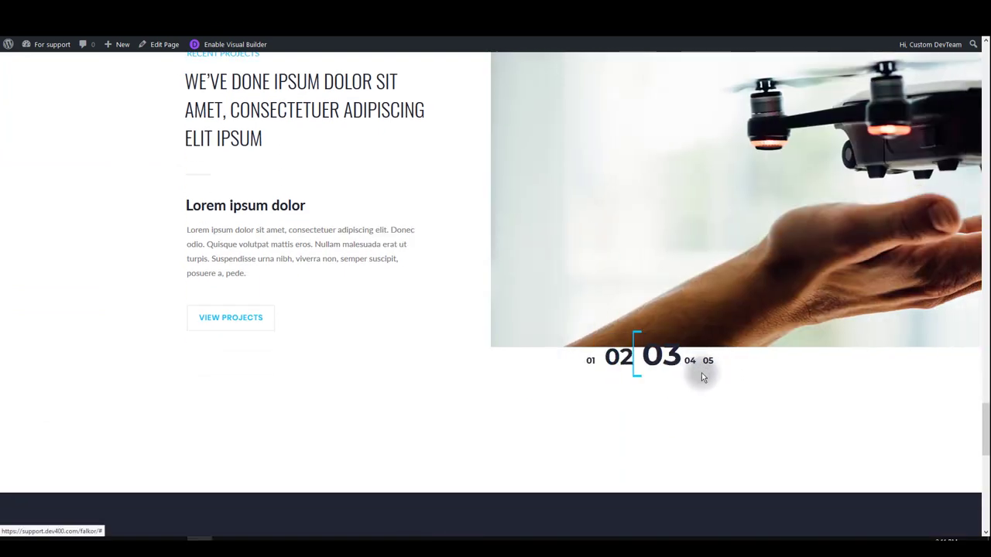
click(693, 360)
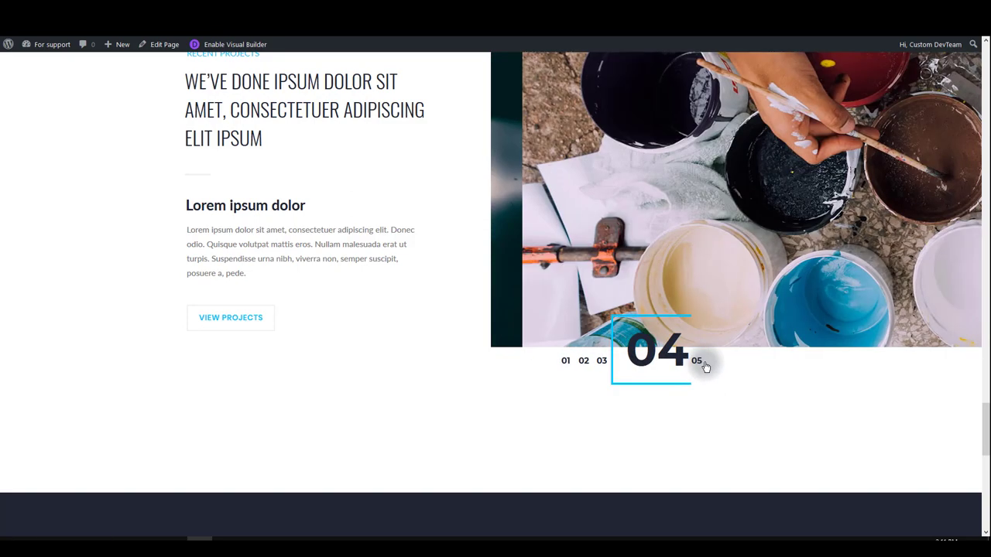
click(699, 362)
click(544, 361)
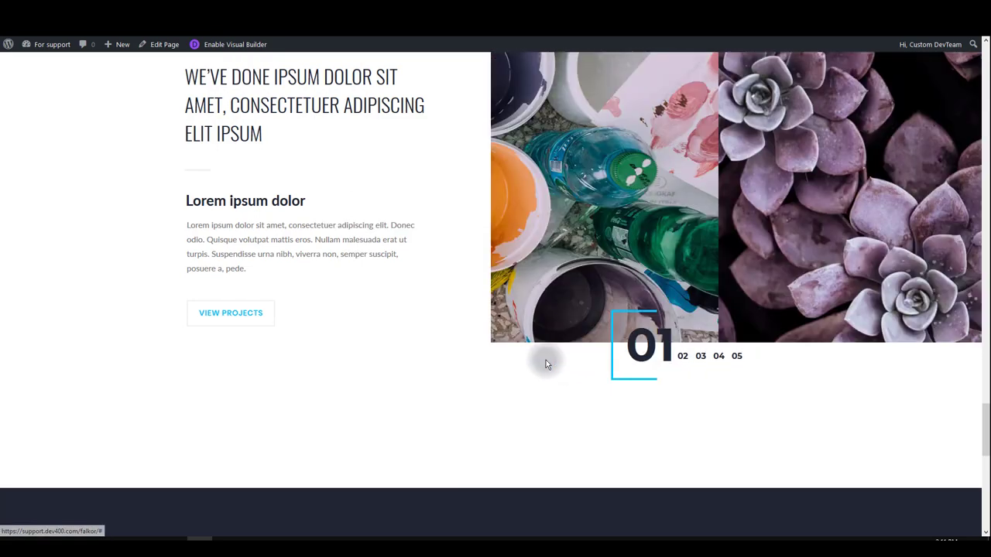
Try out the contact form's Name, Email and Message fields.
scroll(544, 341, down, 3)
click(548, 303)
click(671, 299)
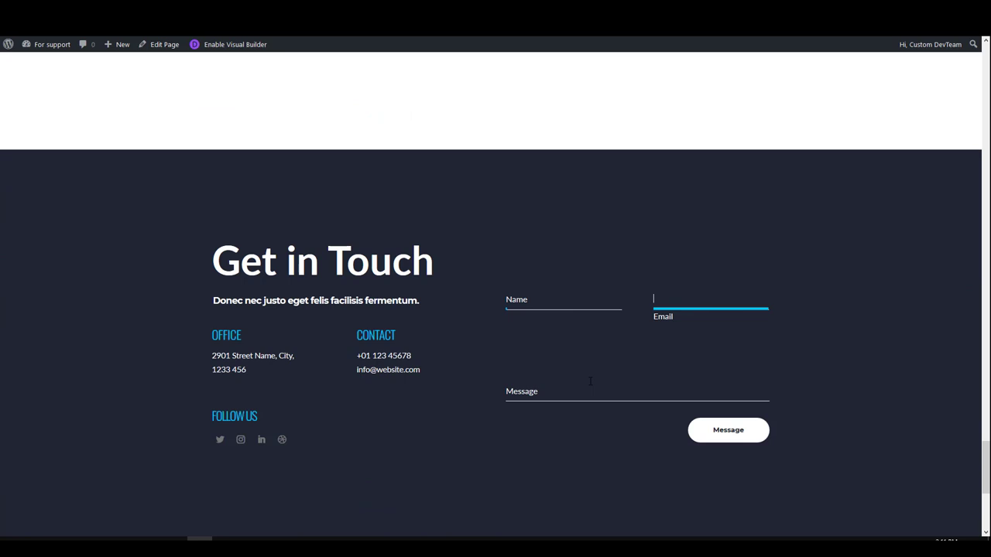
click(597, 369)
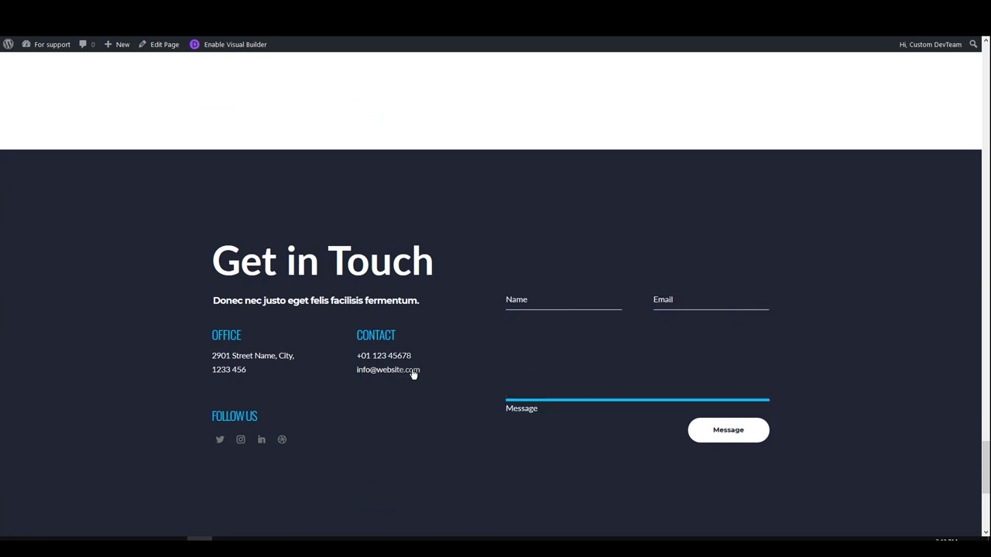
Install the Falkor Assistant plugin from its uploaded zip and activate it.
scroll(699, 389, up, 2)
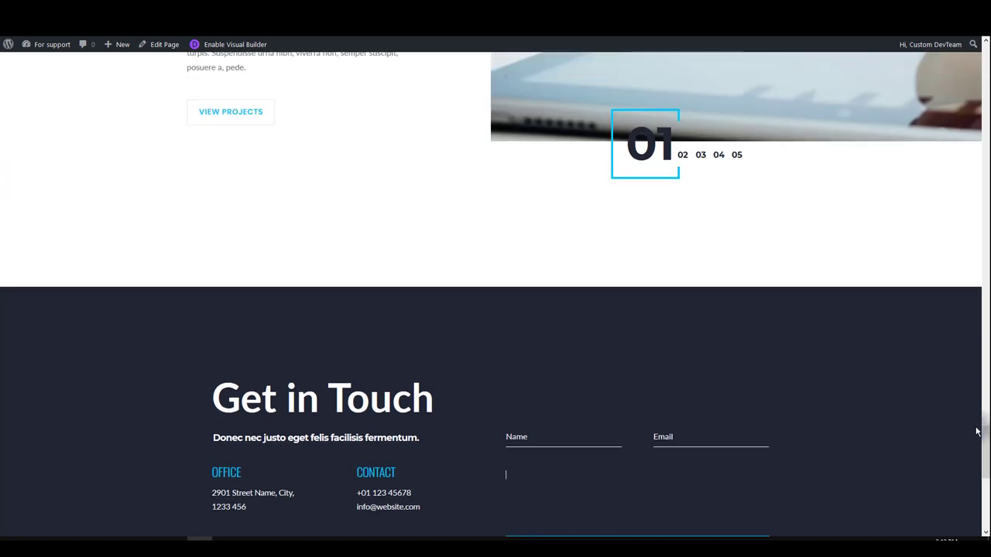
drag(977, 431, 988, 70)
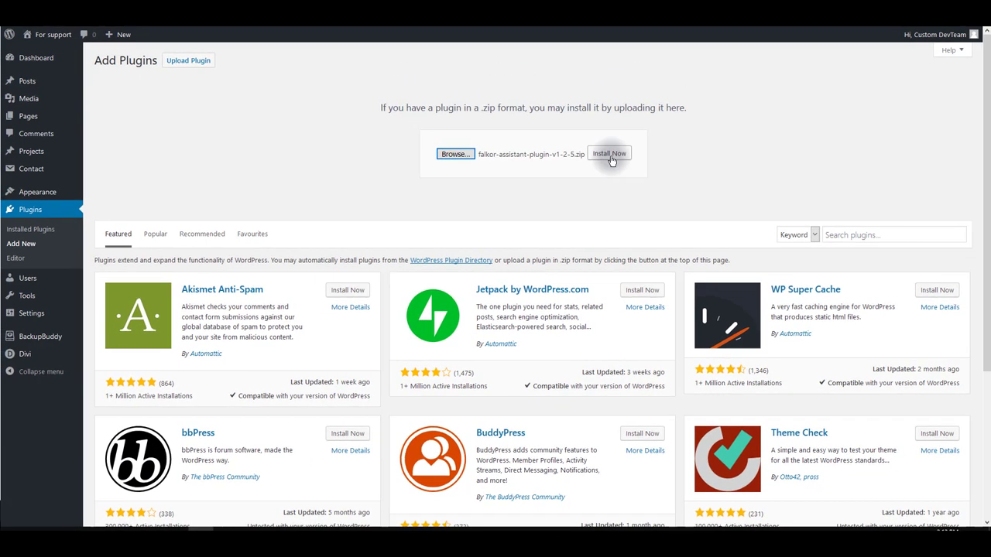
click(610, 154)
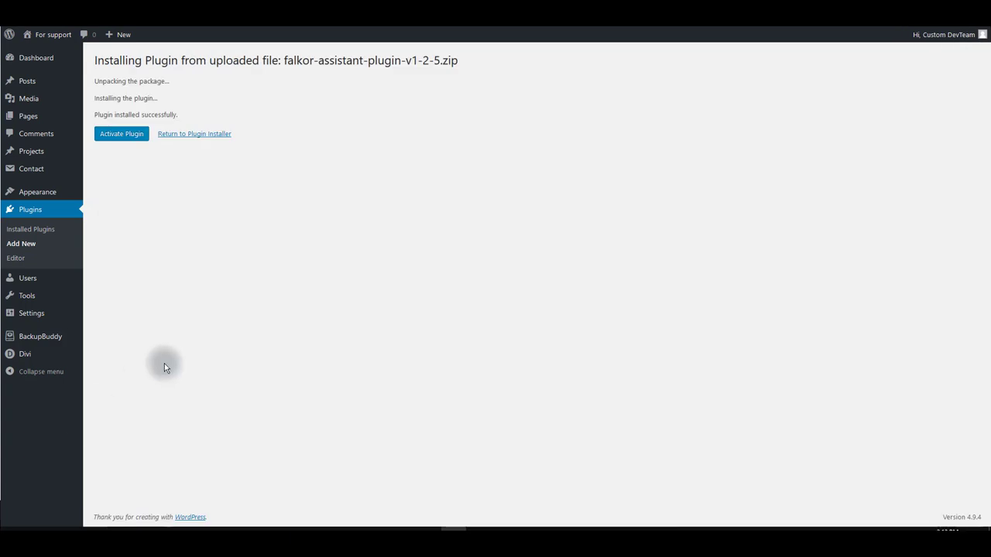
click(117, 134)
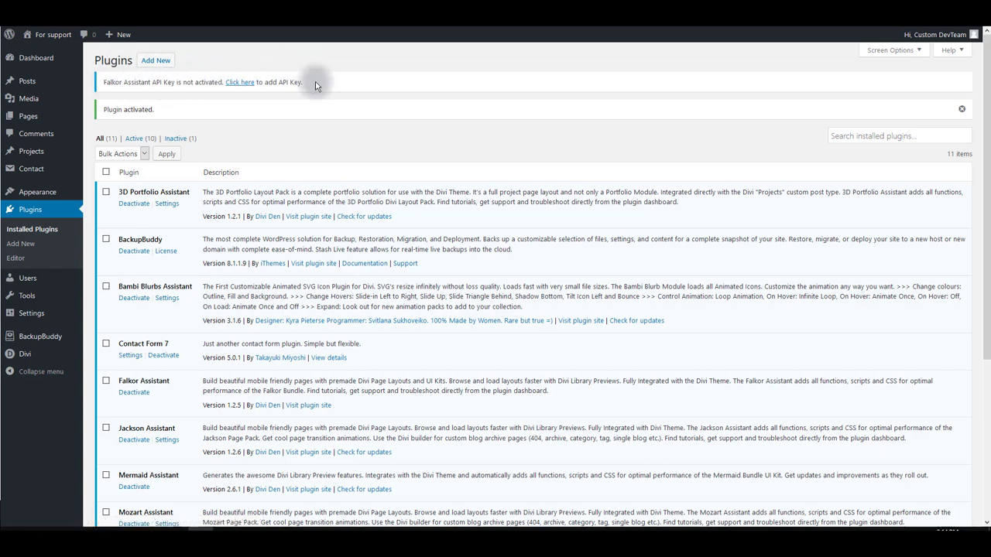
Go to the Falkor Assistant API key settings and enter the API key and API email.
click(240, 83)
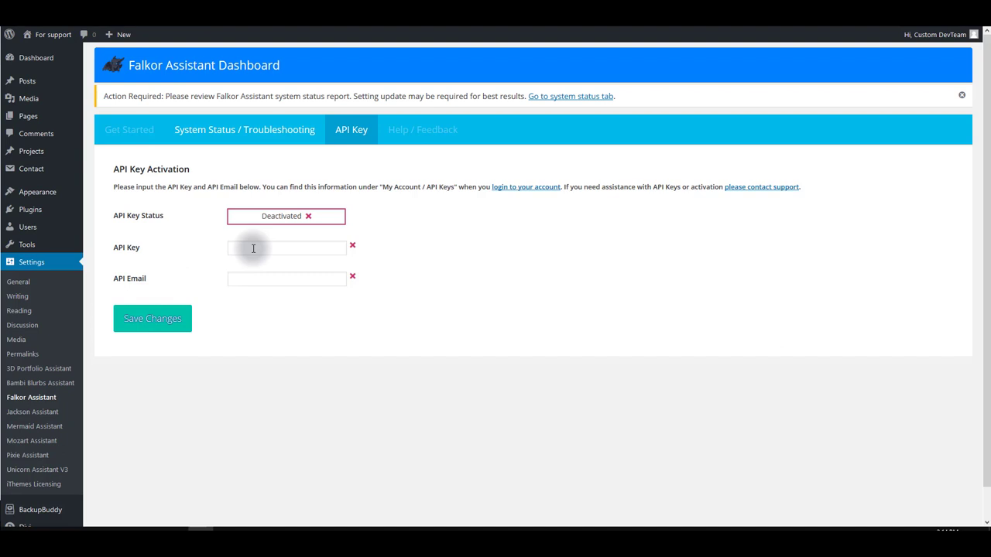
triple_click(152, 190)
click(418, 206)
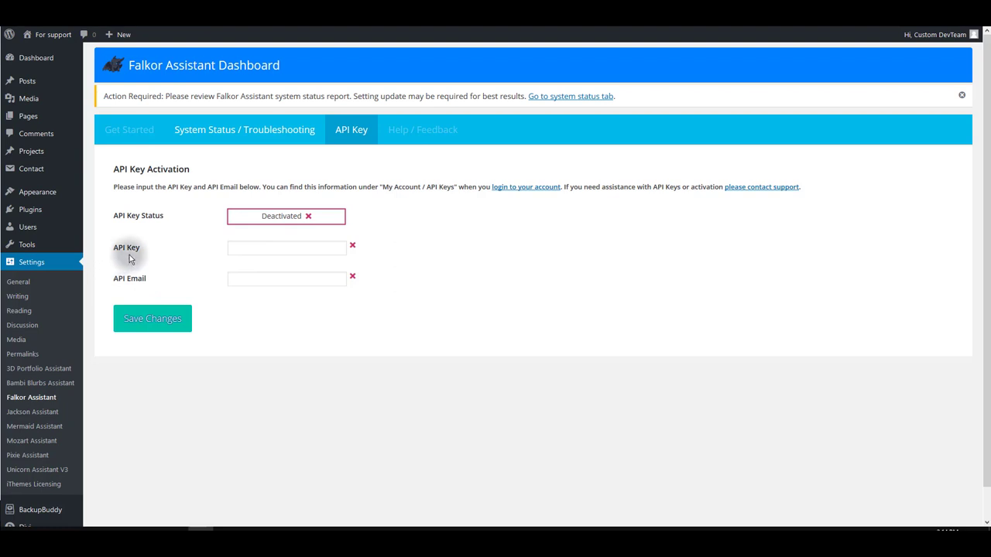
click(250, 249)
click(245, 278)
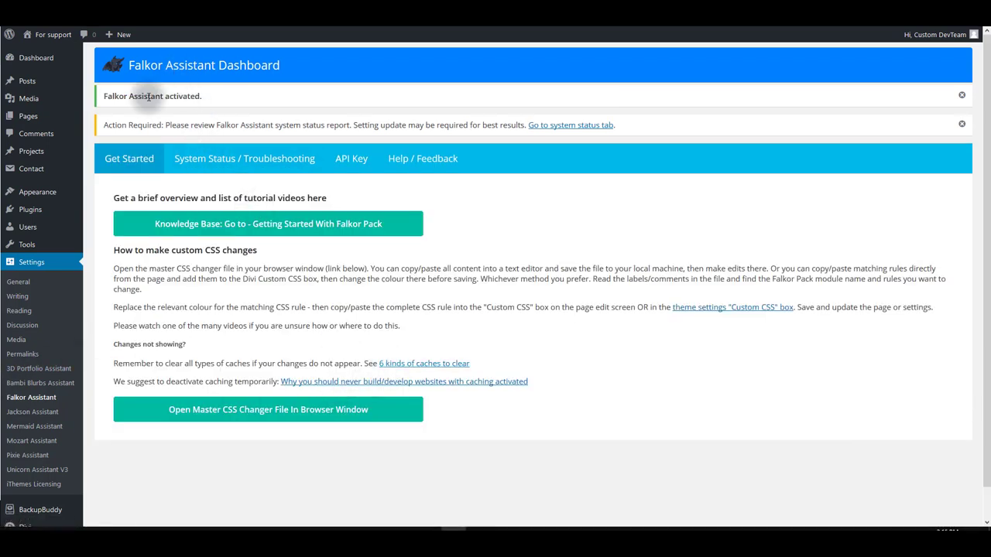
triple_click(149, 96)
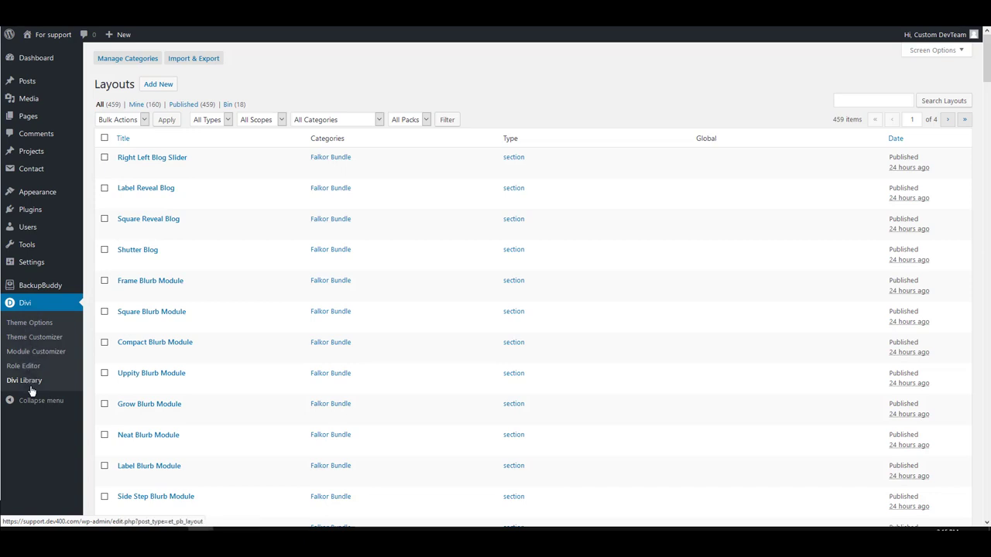
Open Divi Library's Import & Export, switch to Import, then close the Portability dialog.
click(198, 65)
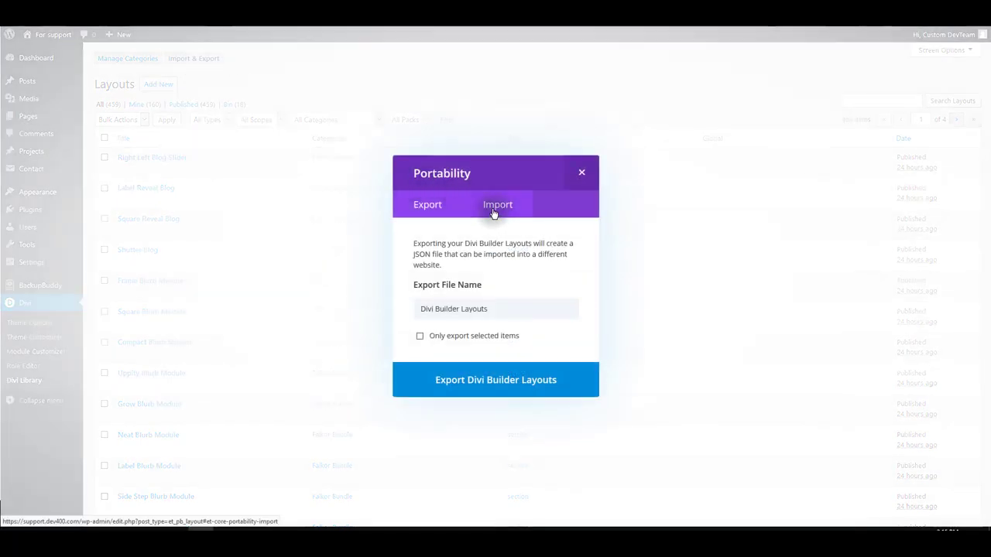
click(493, 213)
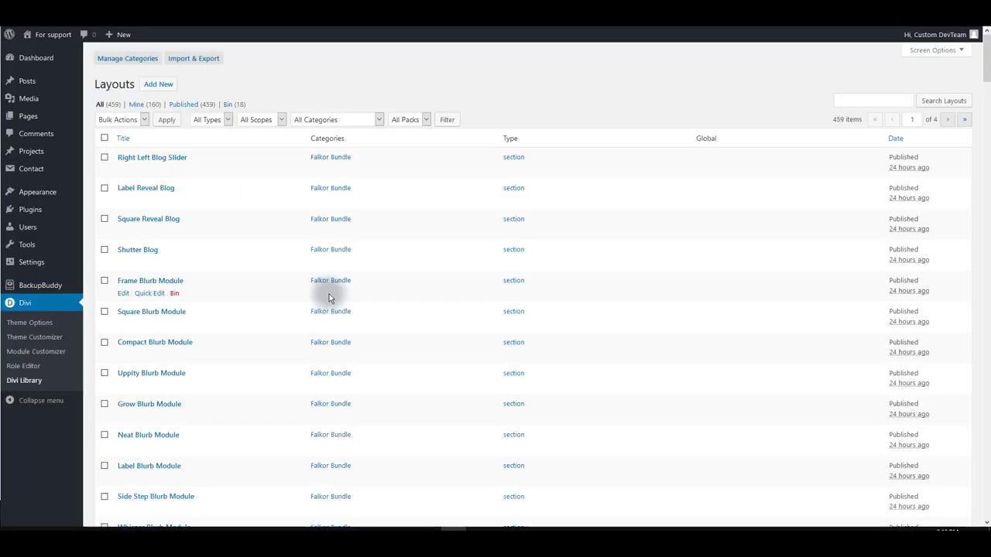
click(321, 294)
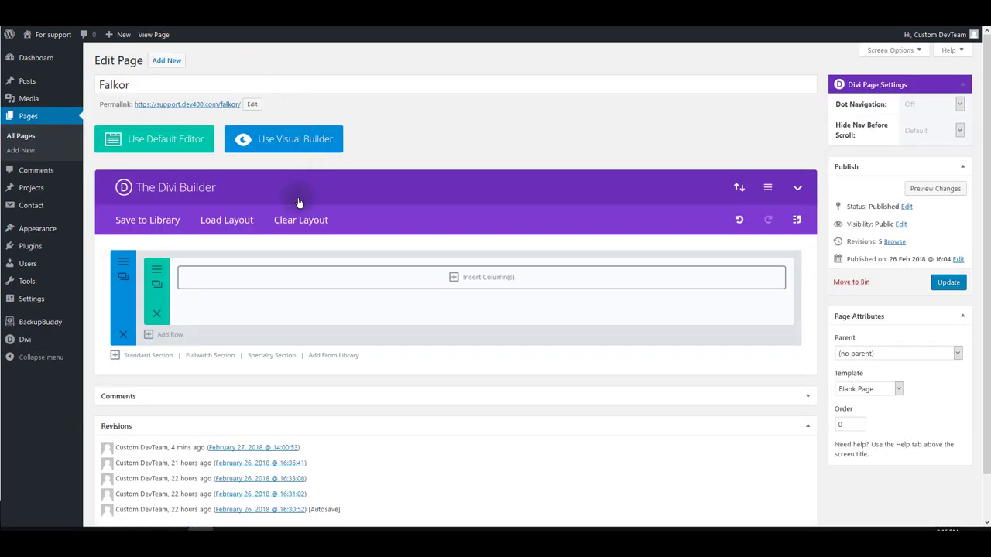
Load the Falkor Bundle's 'Homepage layout blue theme - falkor' saved layout and update the page.
click(245, 217)
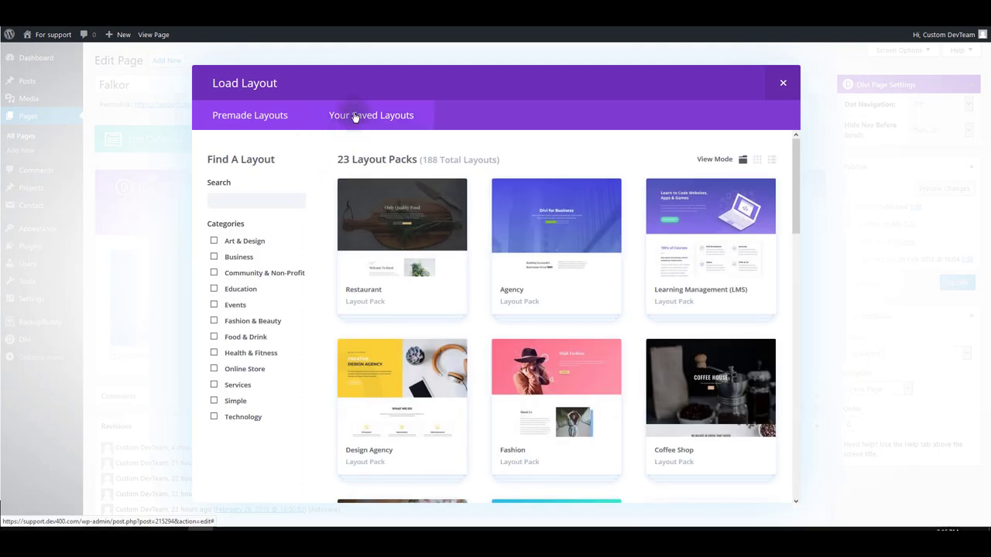
click(354, 116)
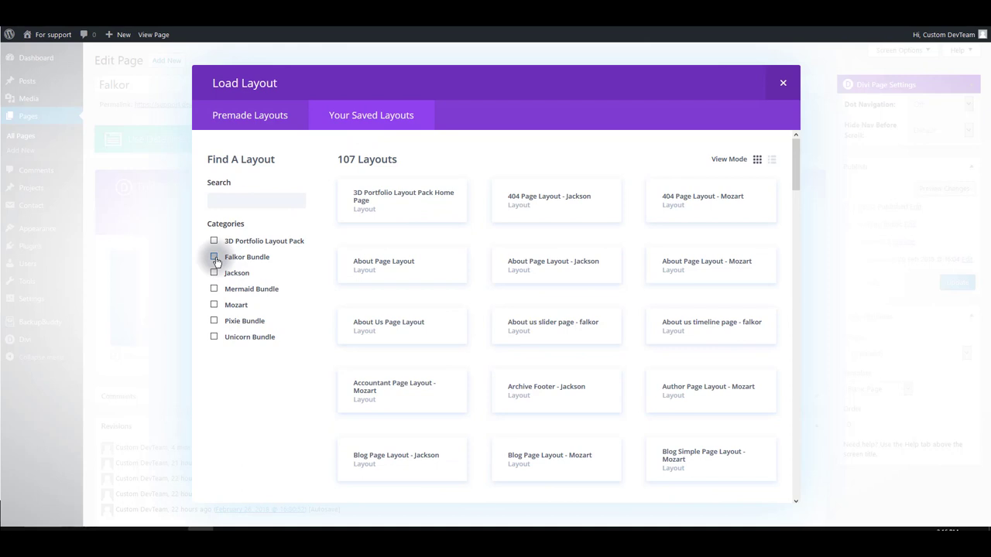
click(215, 258)
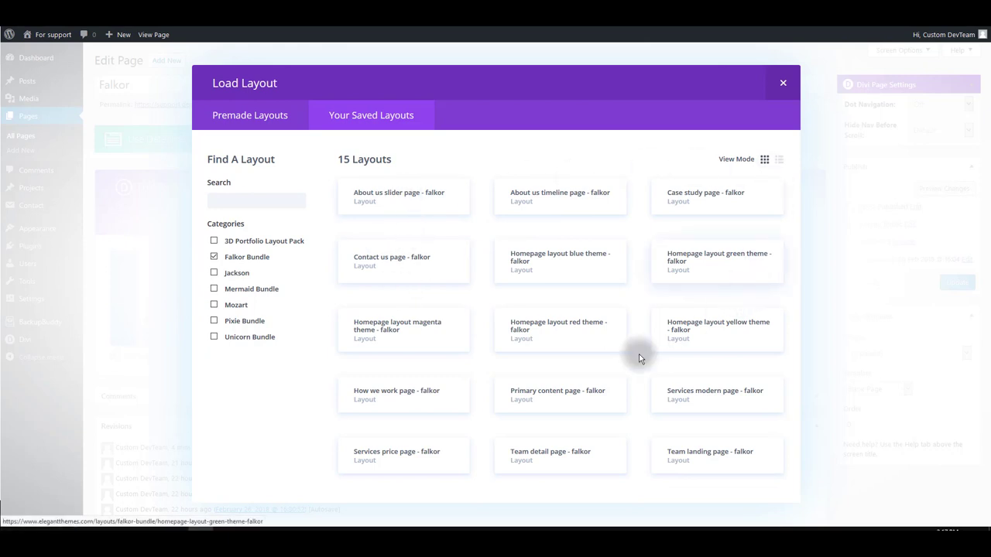
click(552, 264)
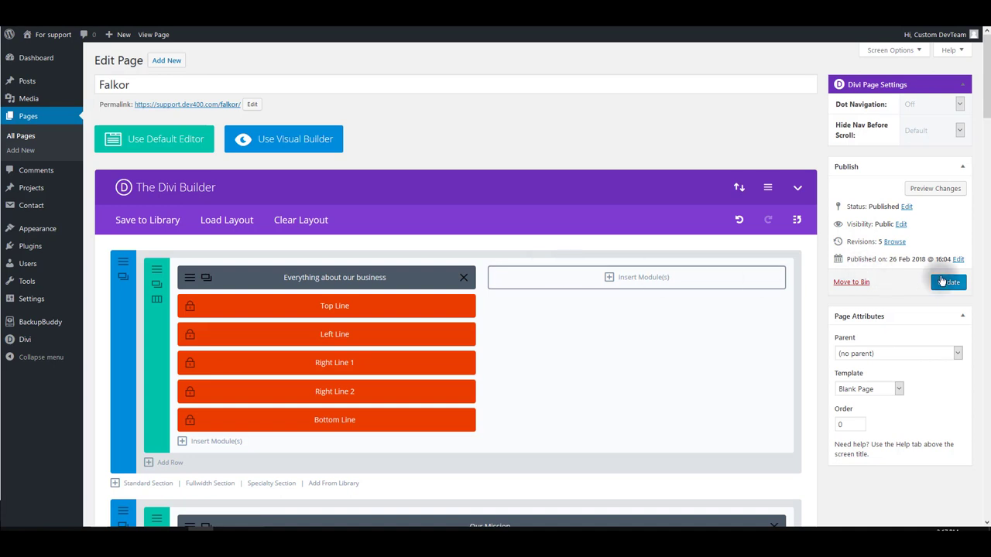
click(946, 283)
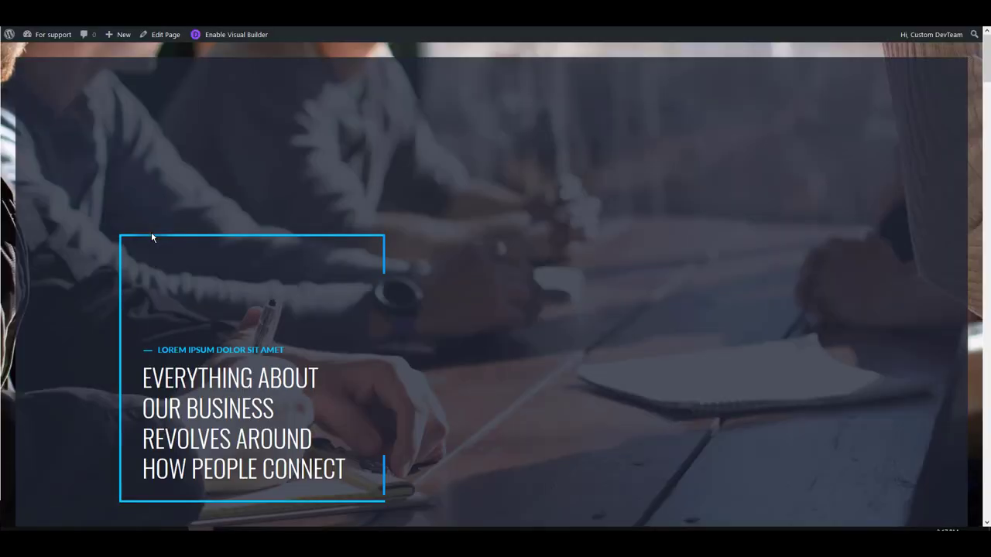
scroll(490, 170, down, 2)
scroll(490, 175, down, 5)
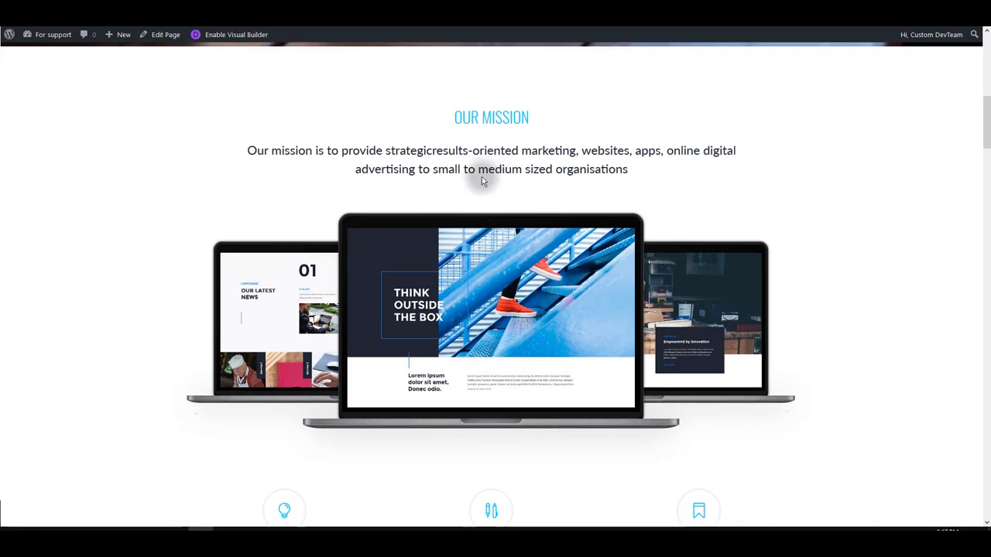
scroll(480, 177, down, 2)
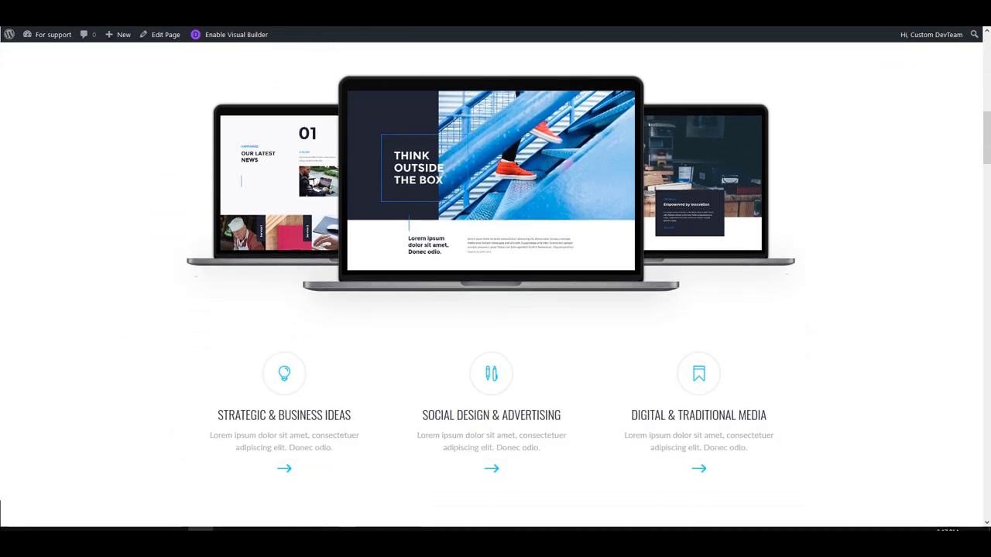
scroll(652, 385, down, 5)
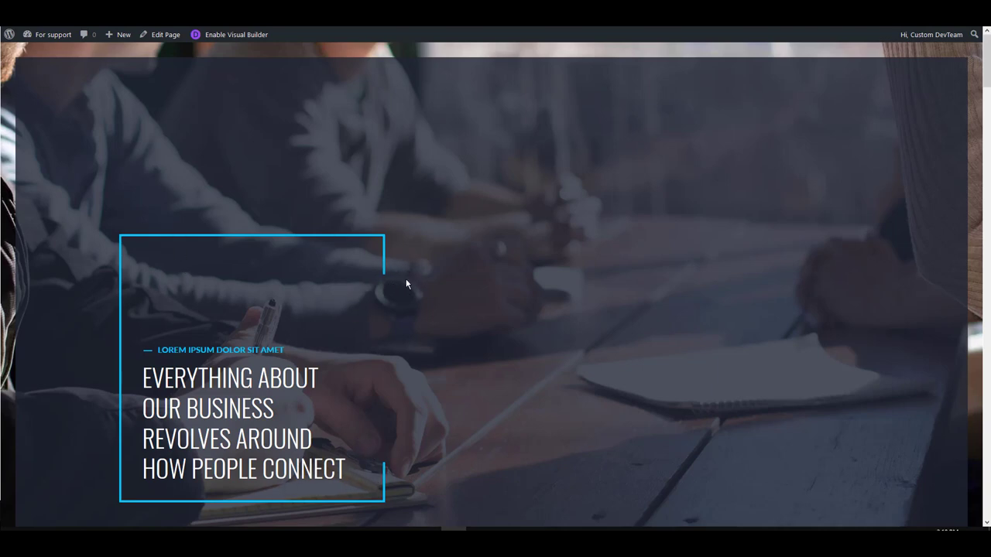
scroll(406, 284, down, 2)
scroll(406, 285, up, 2)
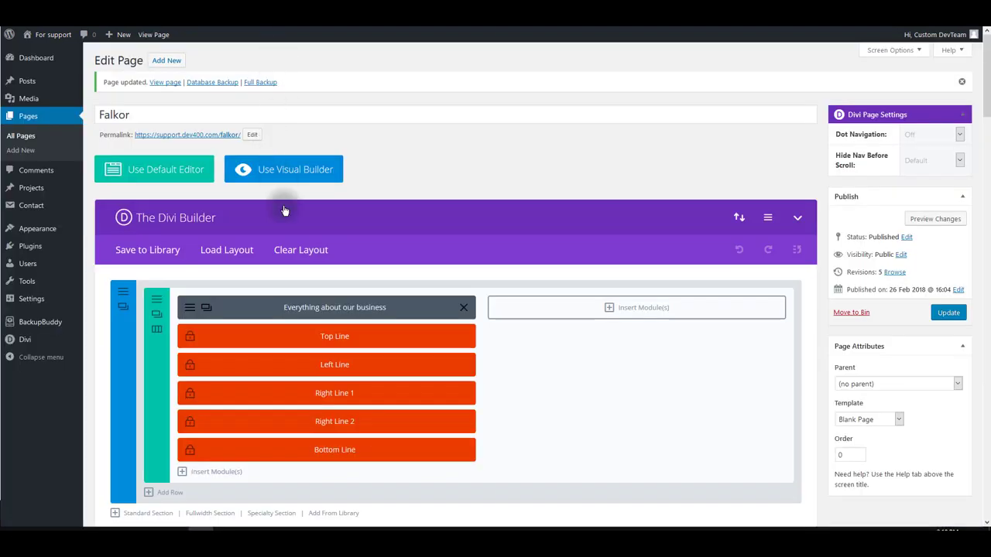
scroll(271, 240, down, 1)
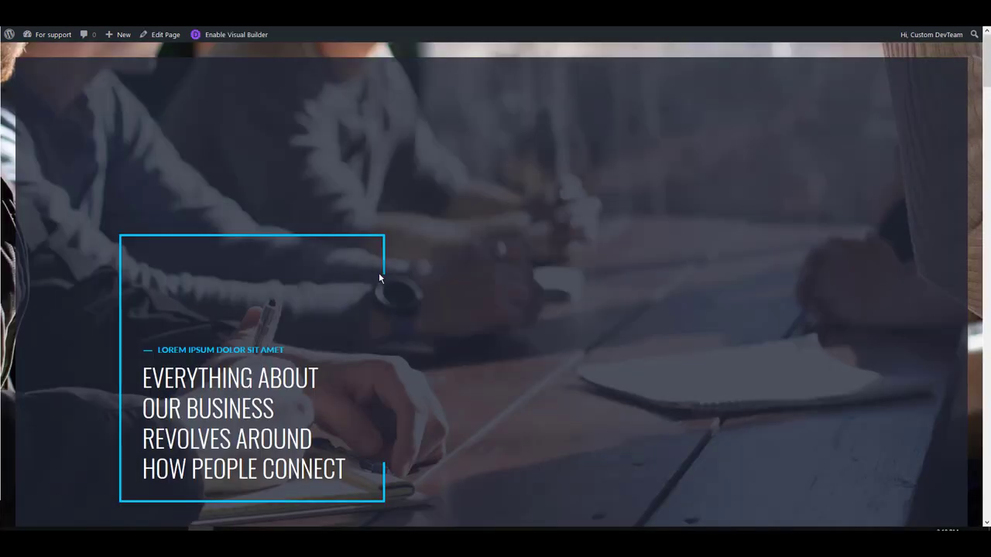
Unlock the Top Line, Left Line, Right Line 1, Right Line 2 and Bottom Line modules.
scroll(121, 467, down, 1)
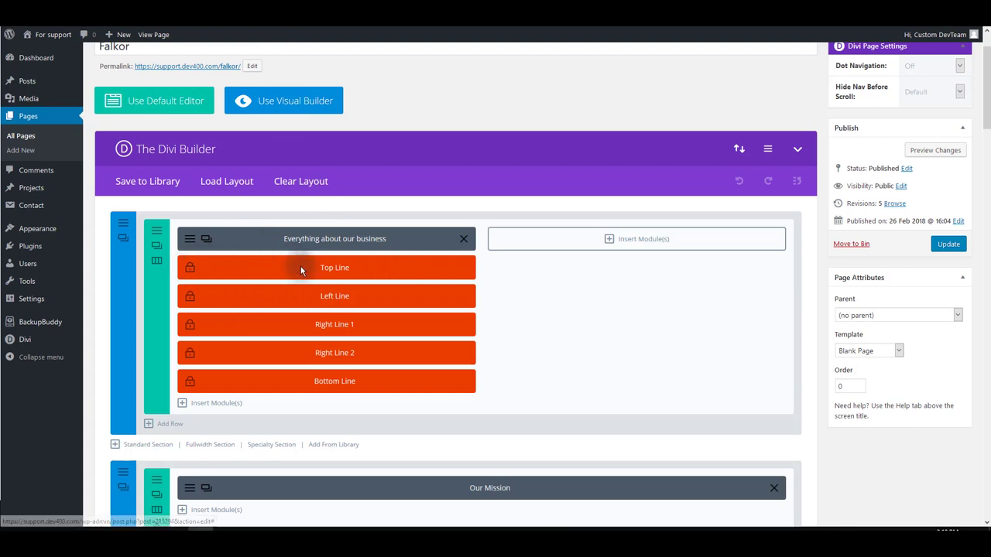
click(190, 269)
click(189, 297)
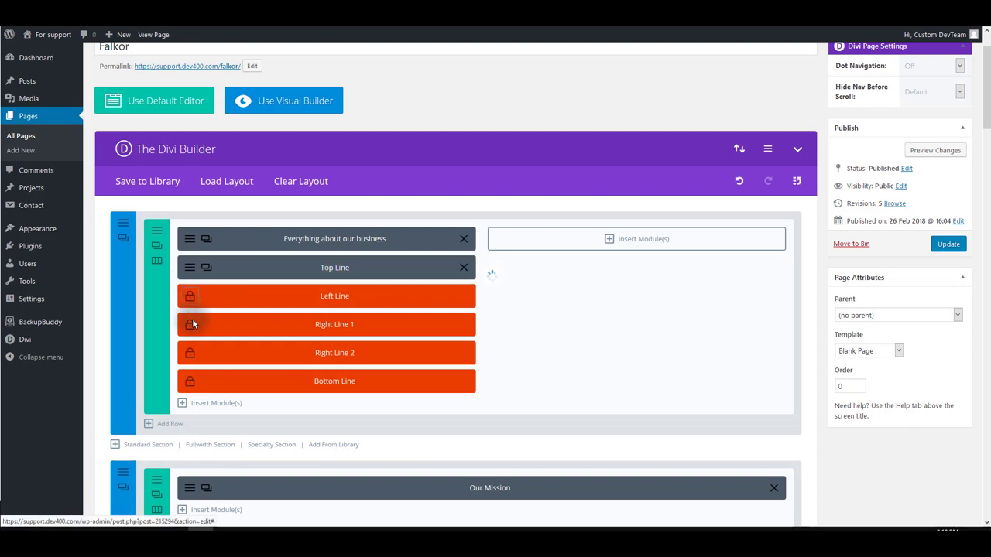
click(191, 325)
click(190, 381)
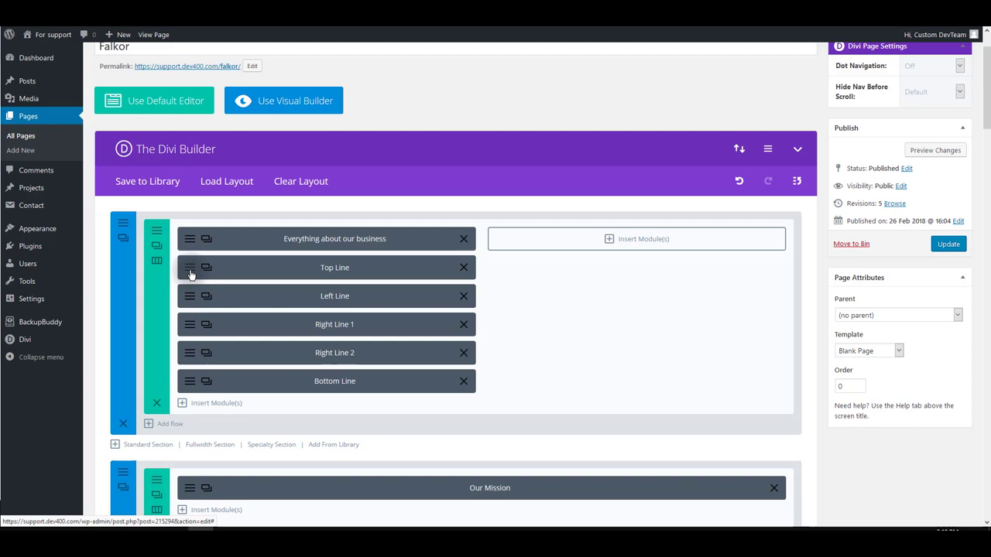
Change Top Line's Main Element CSS background colour from #0067fe to green and save.
click(190, 273)
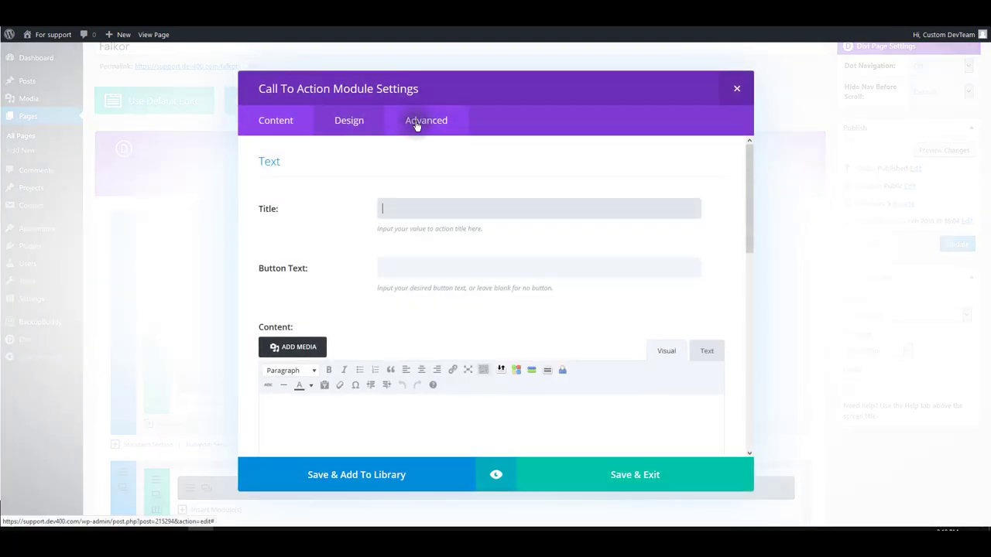
click(416, 124)
scroll(361, 360, down, 3)
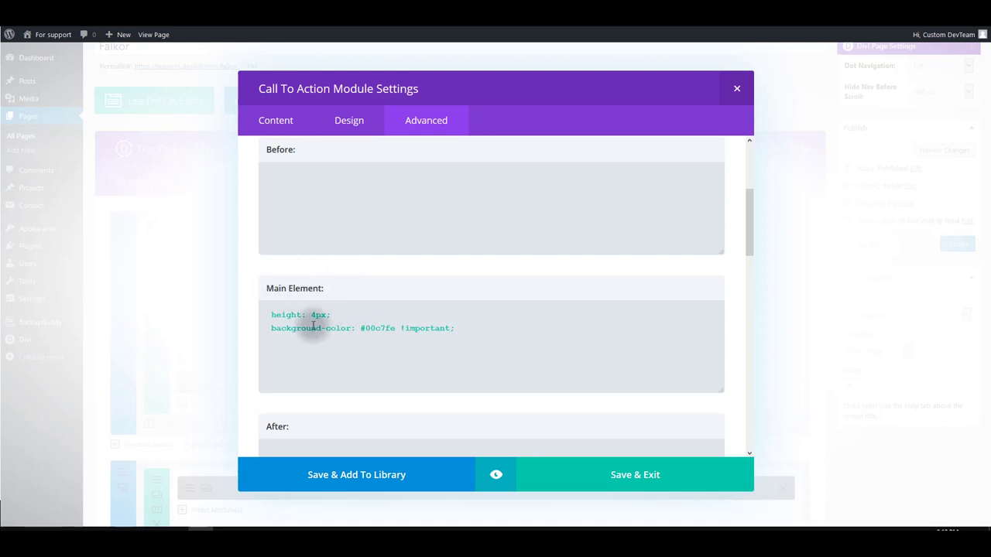
double_click(378, 328)
key(BackSpace)
key(BackSpace)
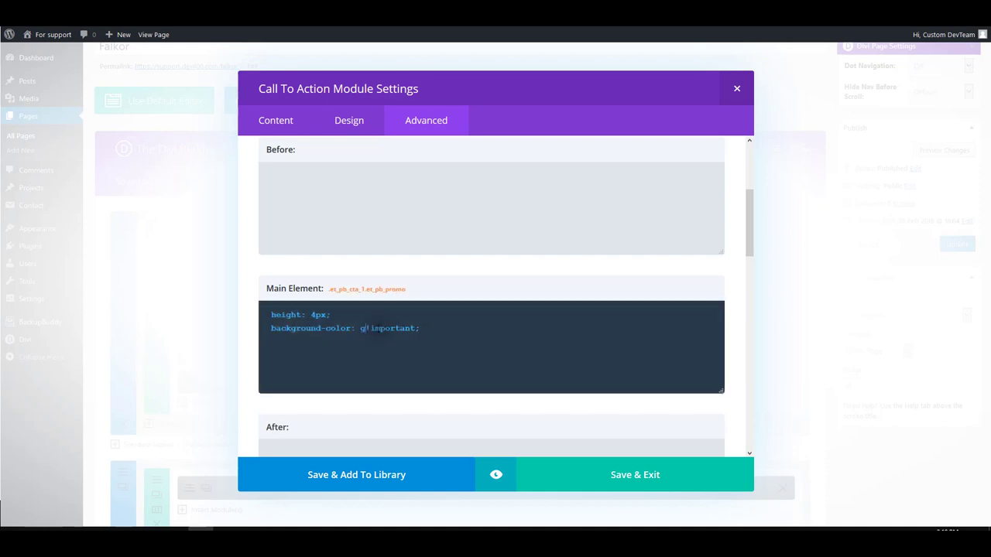
text(green)
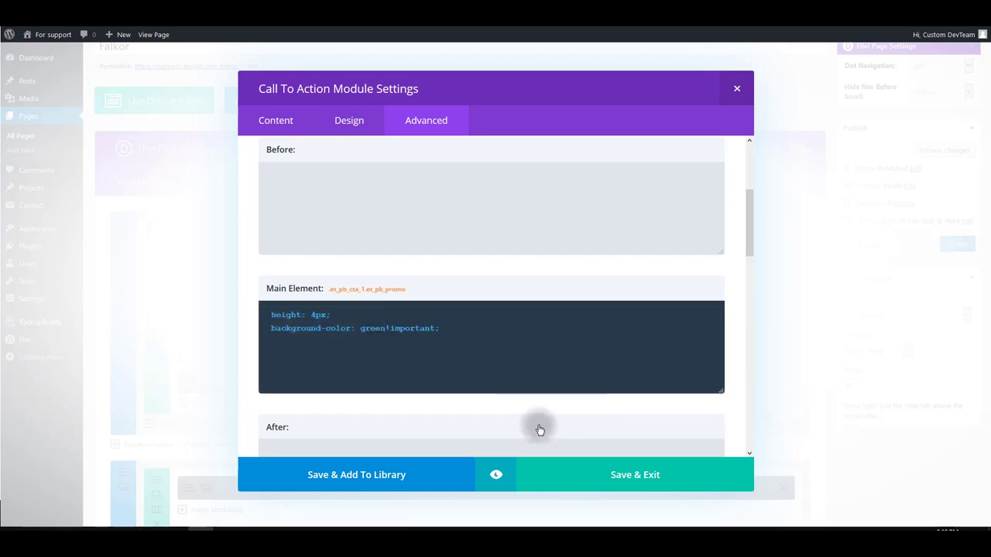
click(638, 470)
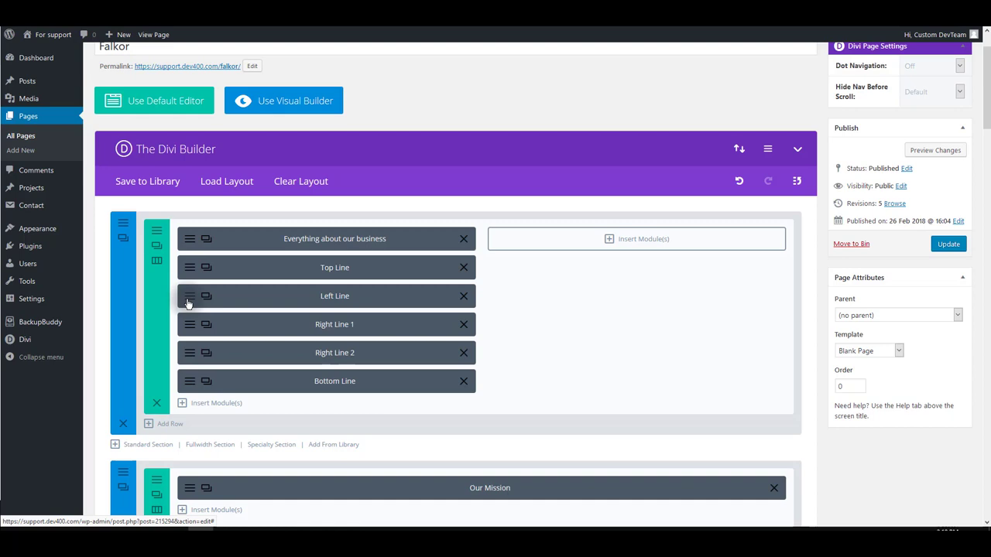
Bring up the Left Line module's Advanced custom CSS options.
click(190, 304)
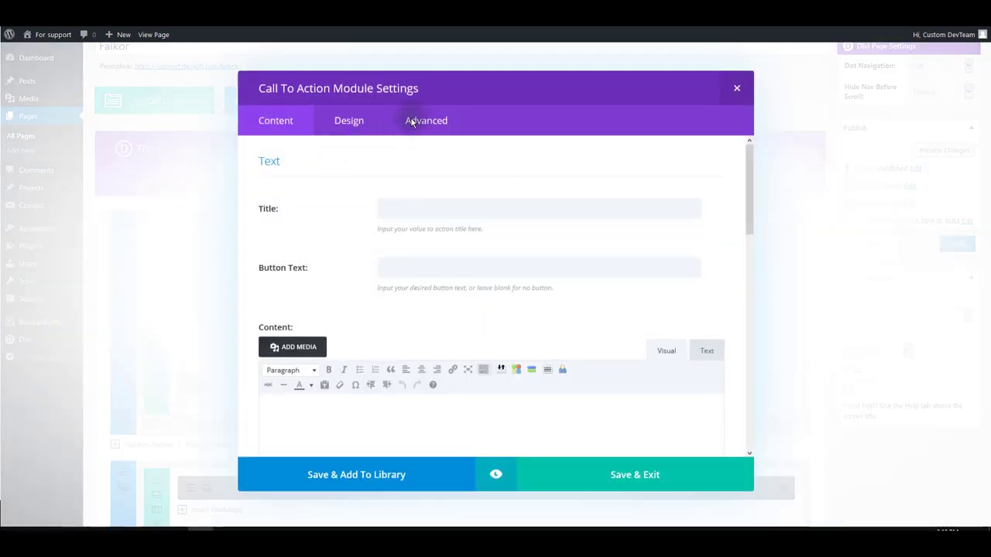
click(413, 122)
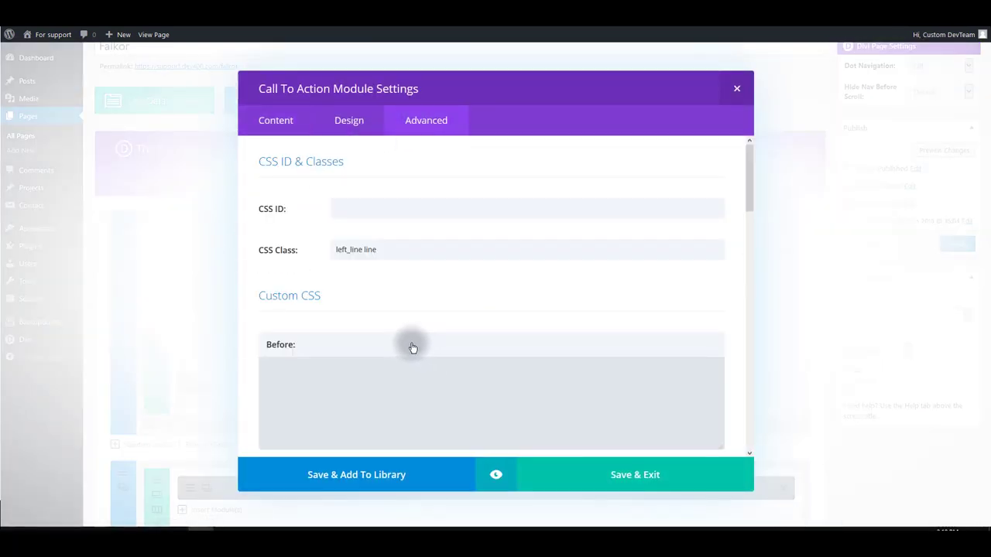
scroll(403, 317, down, 4)
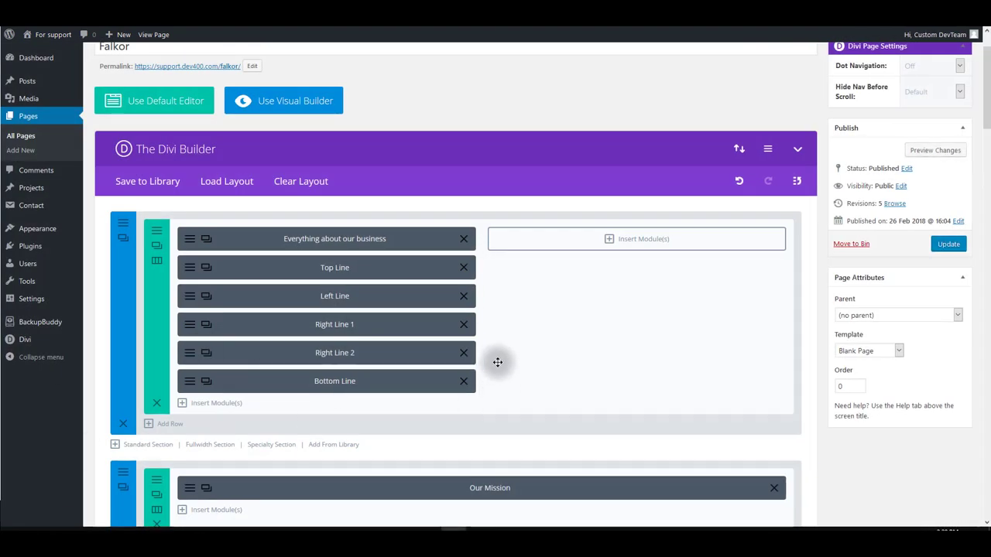
Update the page and reload the live homepage to check the green frame lines.
click(948, 243)
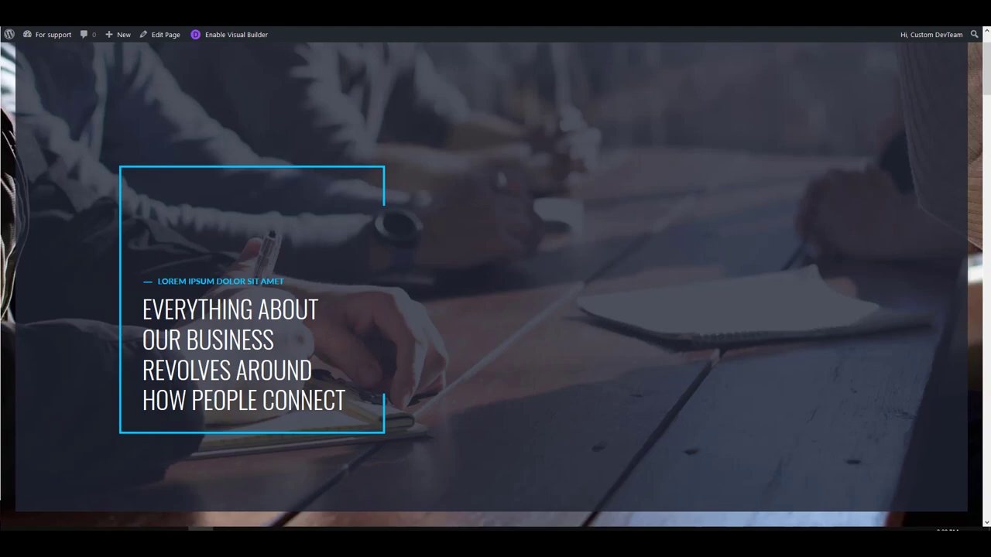
click(498, 239)
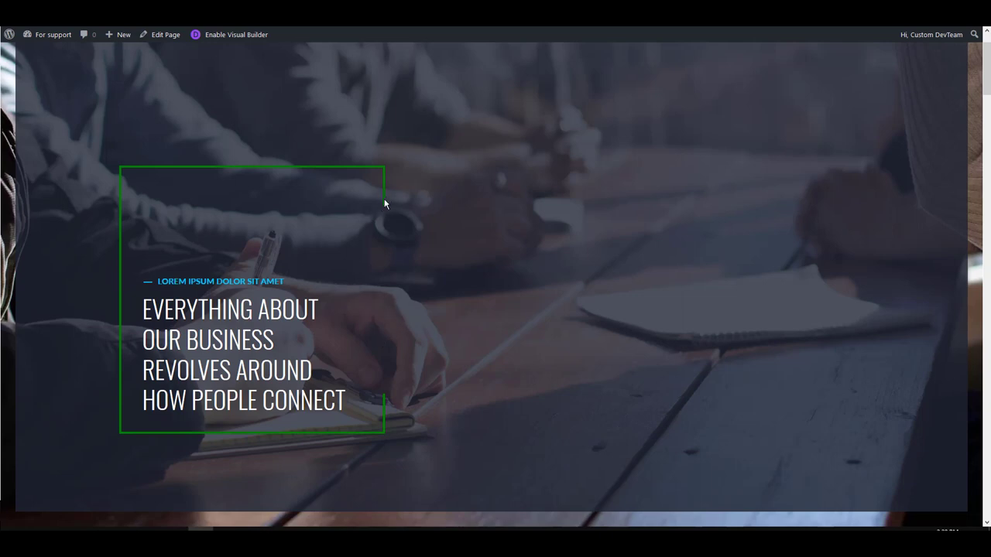
scroll(120, 256, down, 1)
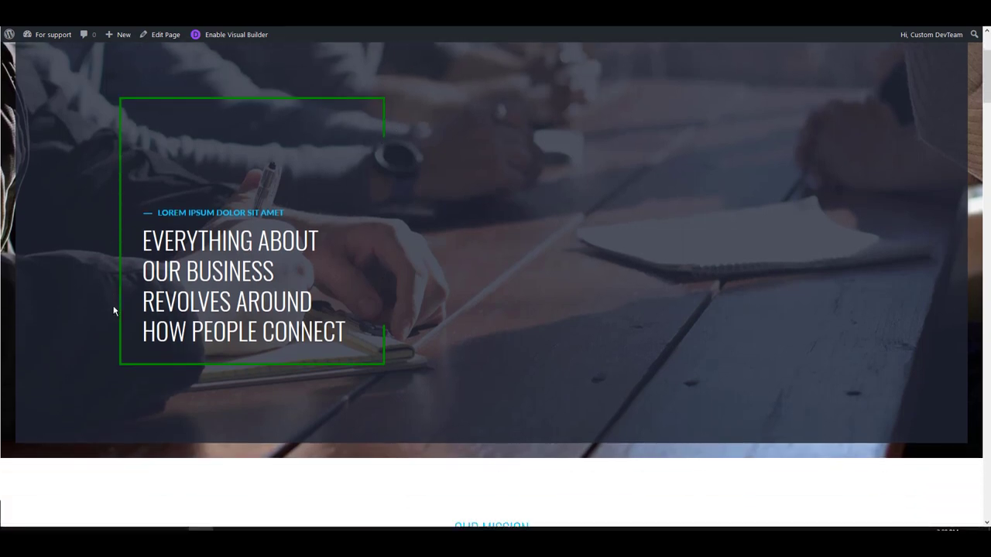
scroll(115, 307, up, 1)
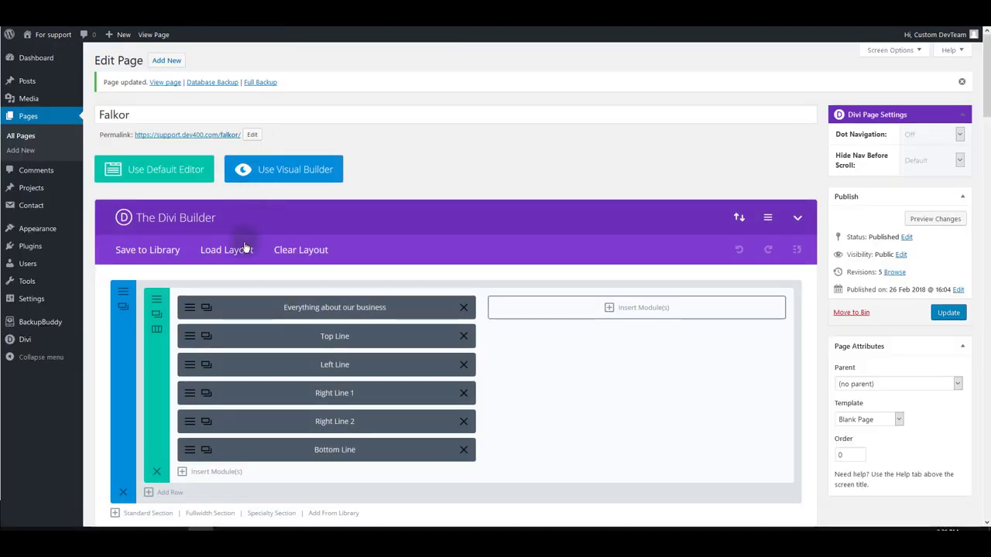
Set the Call To Action title text colour to green #7cda24, save, and update the page.
click(188, 310)
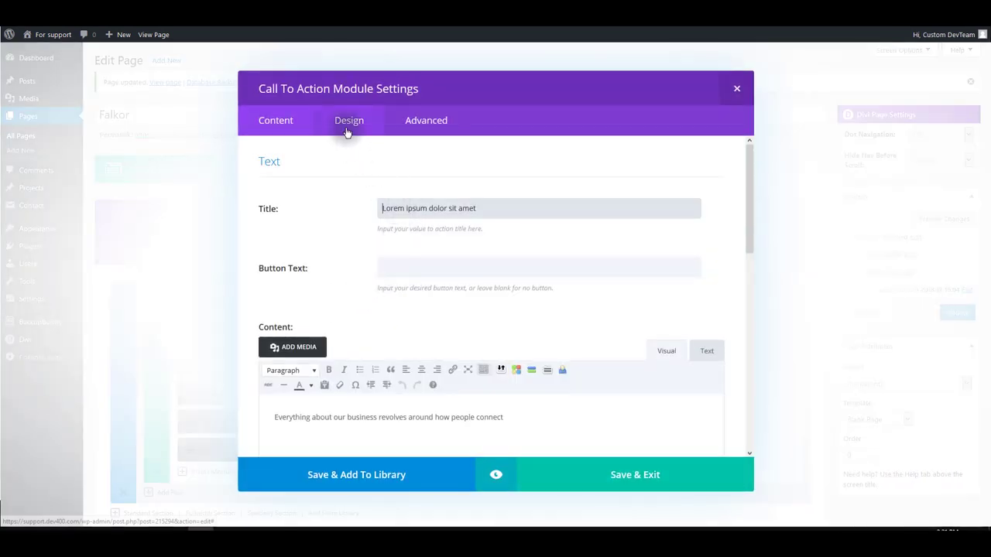
click(347, 124)
scroll(431, 330, down, 1)
scroll(431, 330, down, 10)
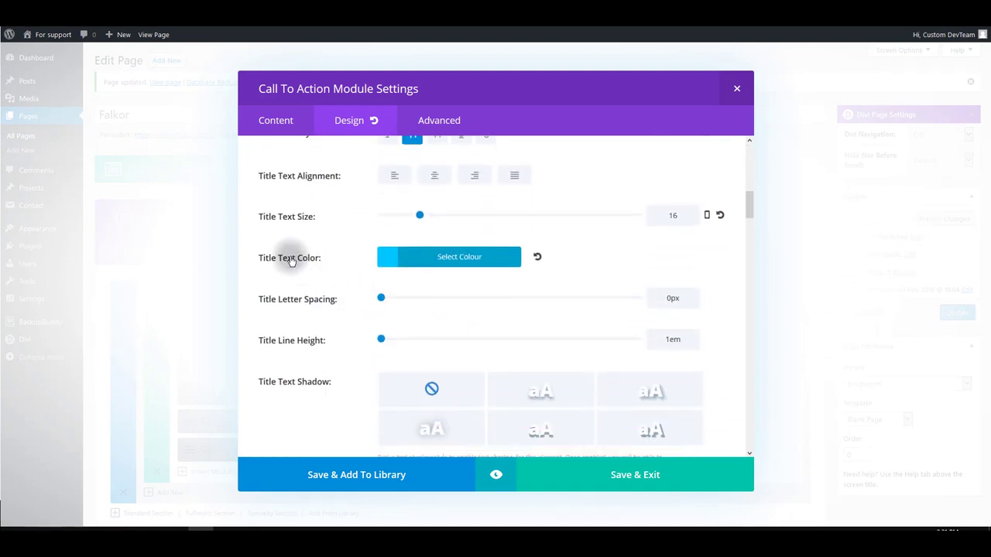
click(387, 257)
click(459, 402)
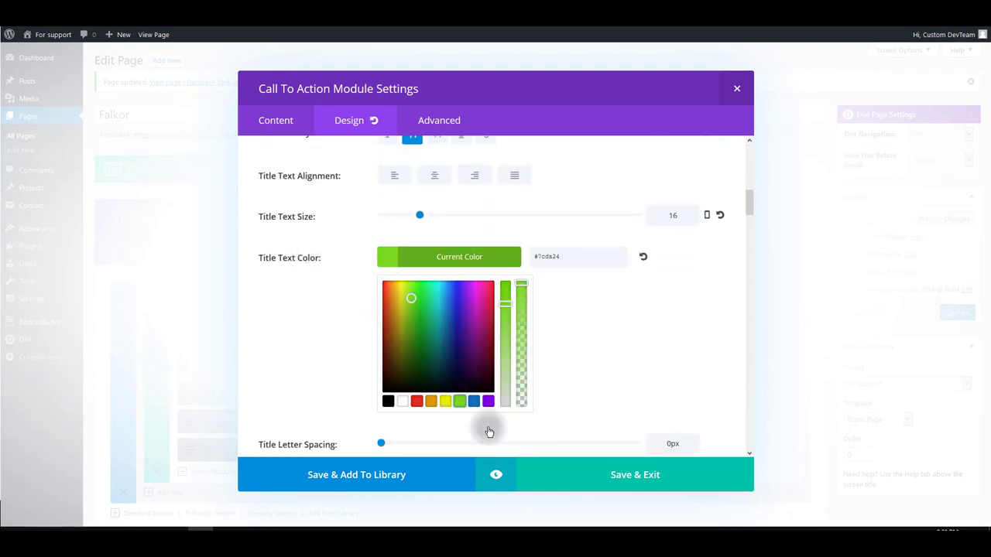
click(638, 472)
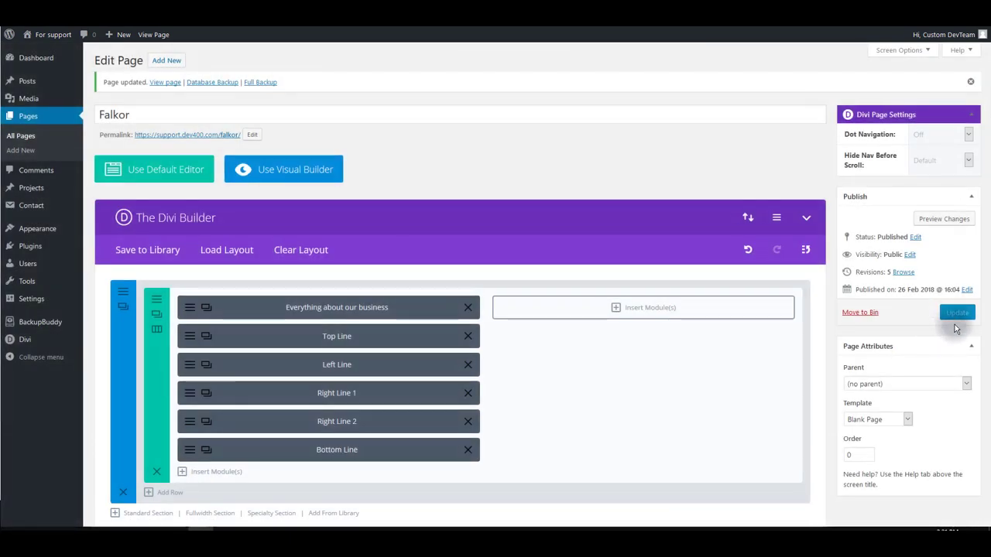
click(954, 312)
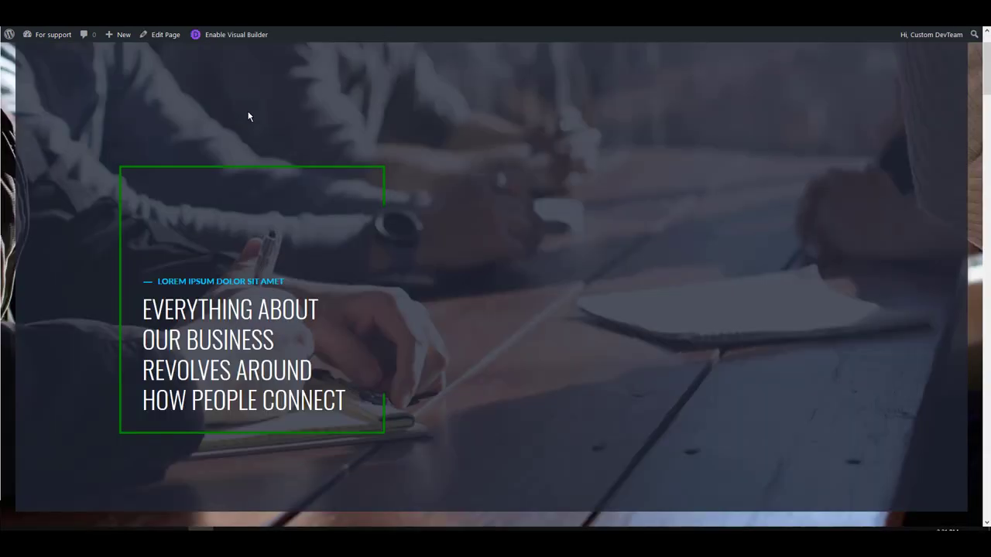
Reload the live page to see the LOREM IPSUM DOLOR SIT AMET title in green.
right_click(248, 116)
click(302, 117)
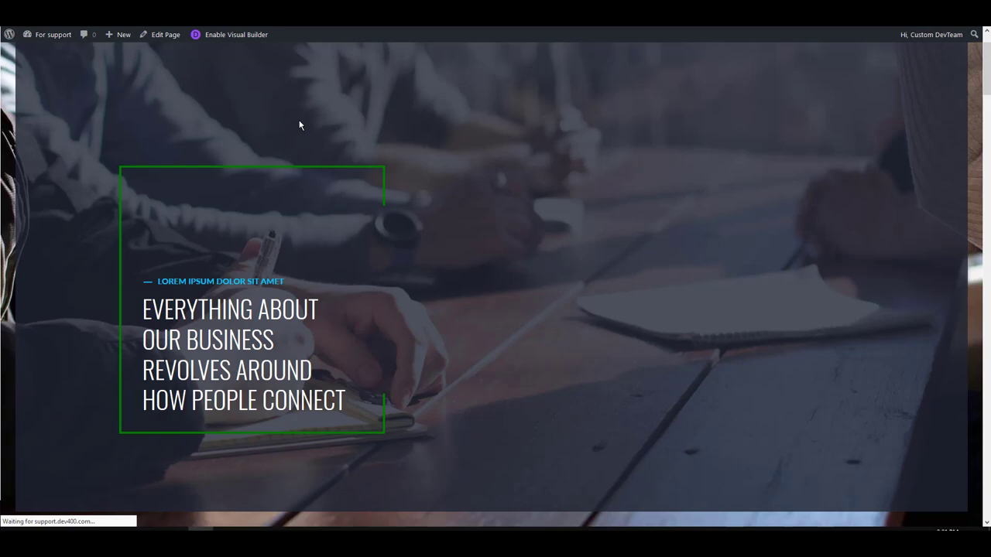
click(297, 127)
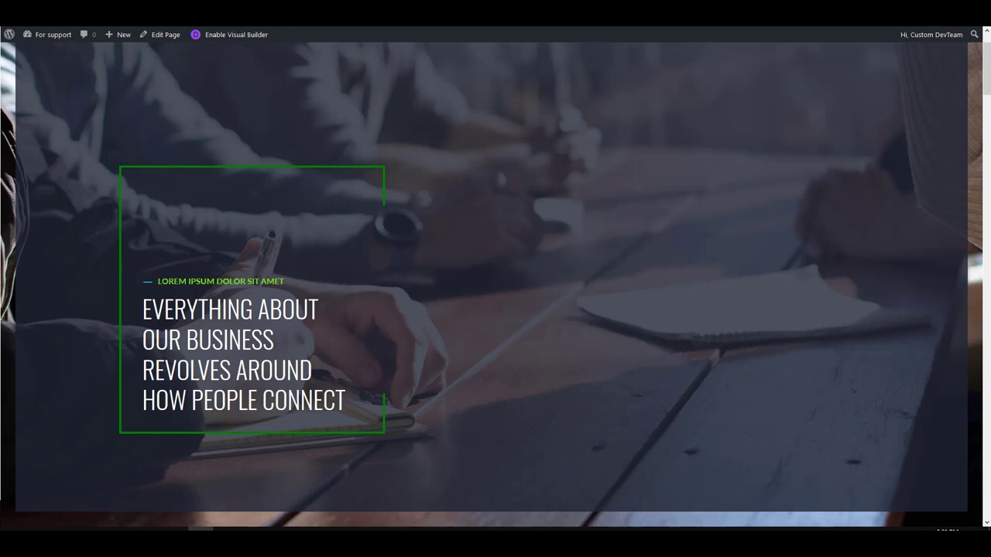
Open Firefox Developer Tools docked along the bottom of the window.
key(ctrl+shift+i)
drag(563, 89, 697, 112)
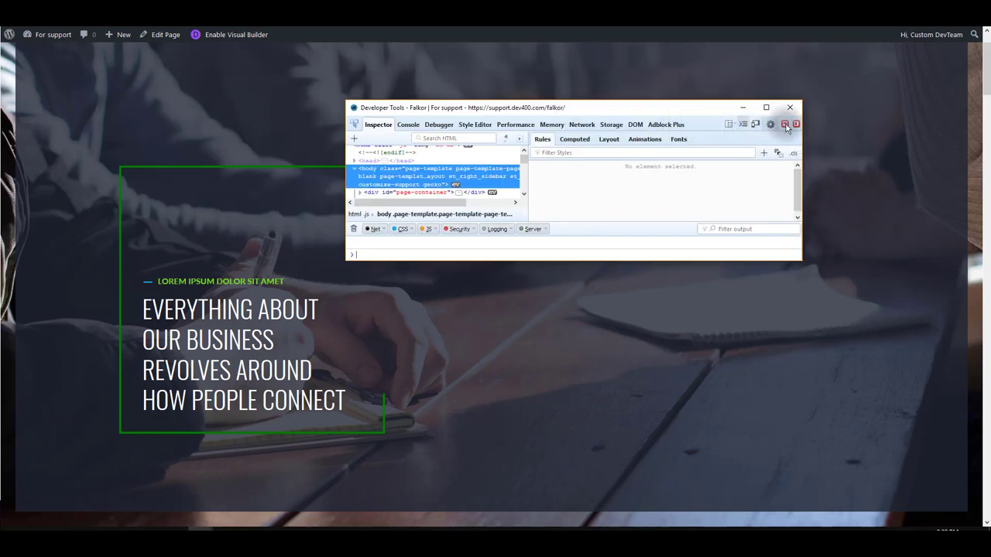
click(785, 124)
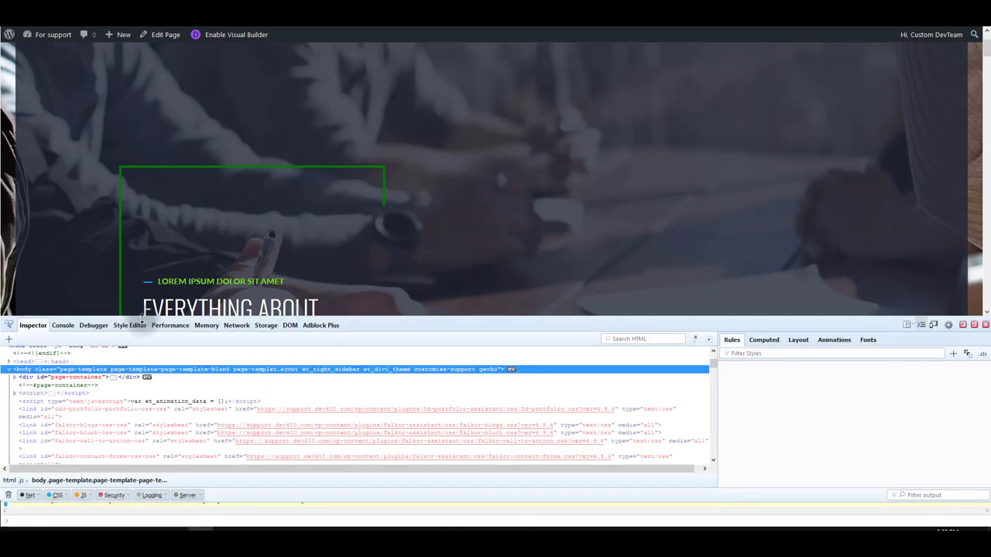
Inspect the hero h2 title, select its ::before background-color #00c7fe rule, then close the tools.
click(9, 325)
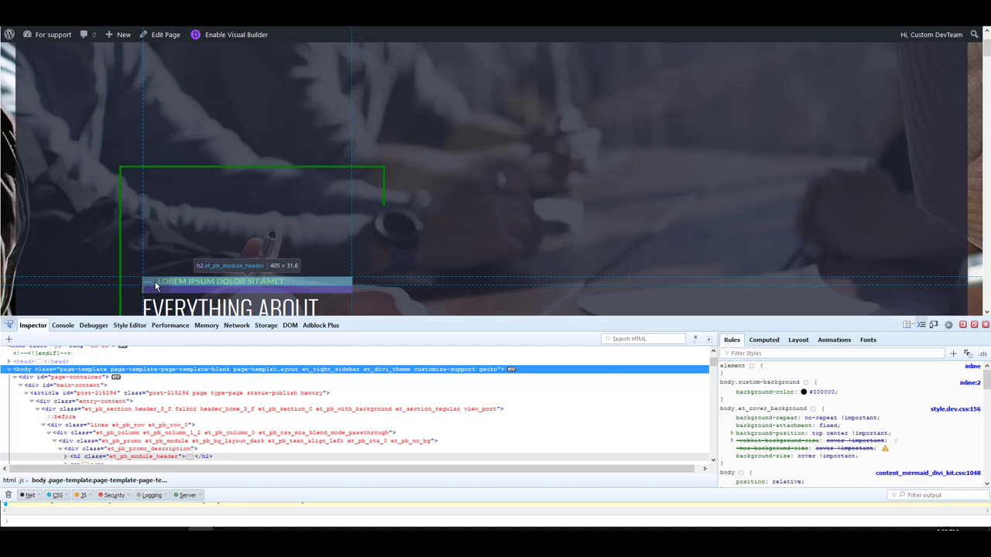
click(154, 286)
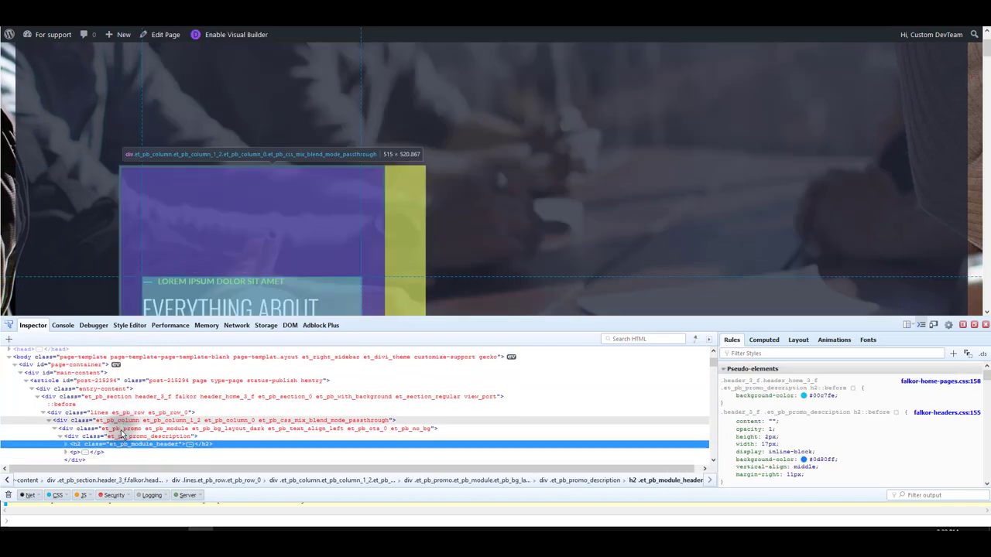
scroll(120, 435, down, 2)
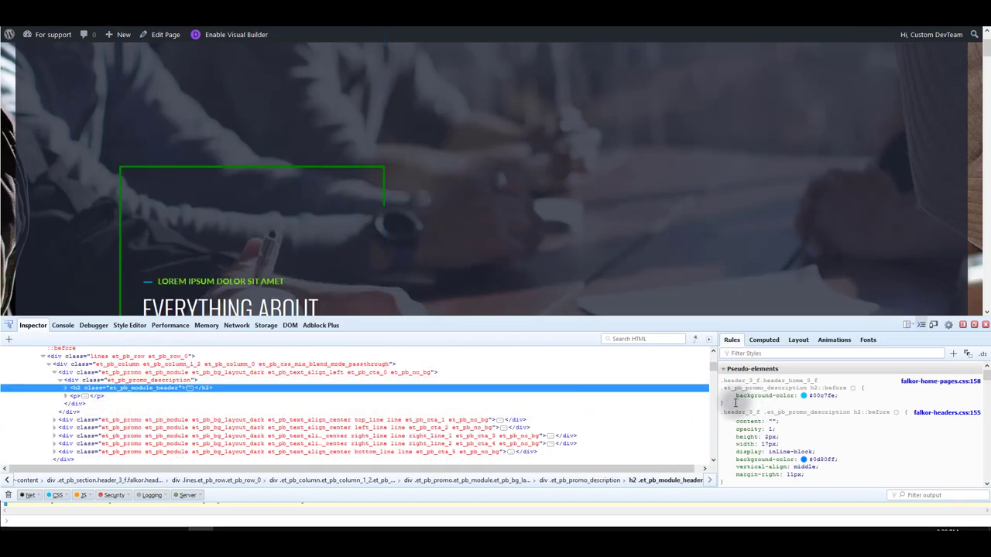
drag(735, 401, 718, 380)
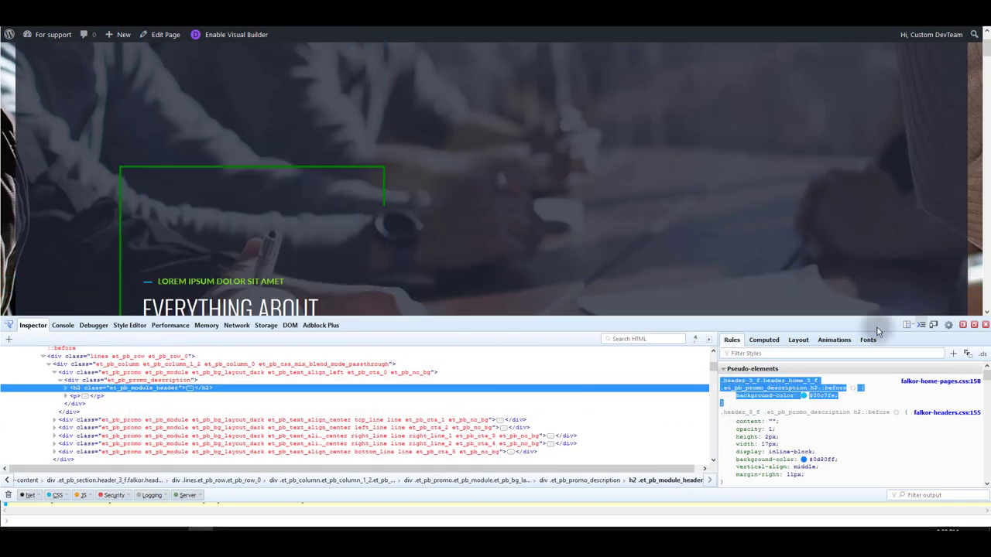
click(985, 326)
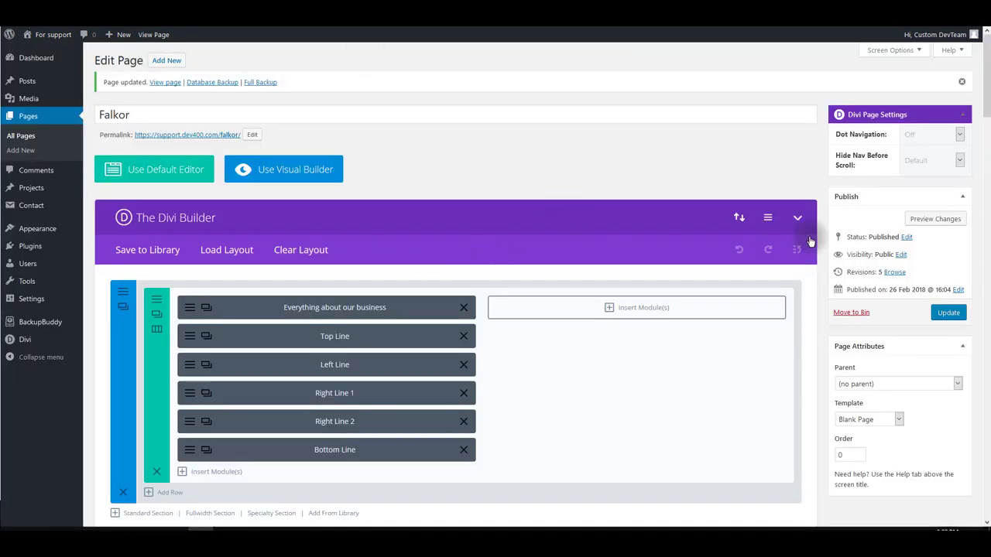
Save a green background-color rule for .et_pb_promo_description h2::before in the page's Custom CSS.
click(767, 218)
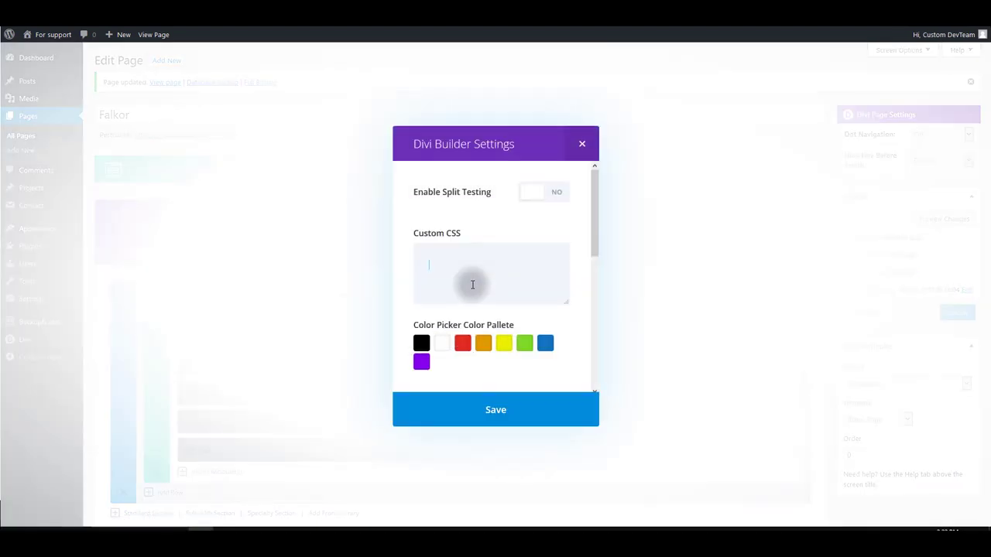
click(469, 283)
drag(566, 303, 572, 373)
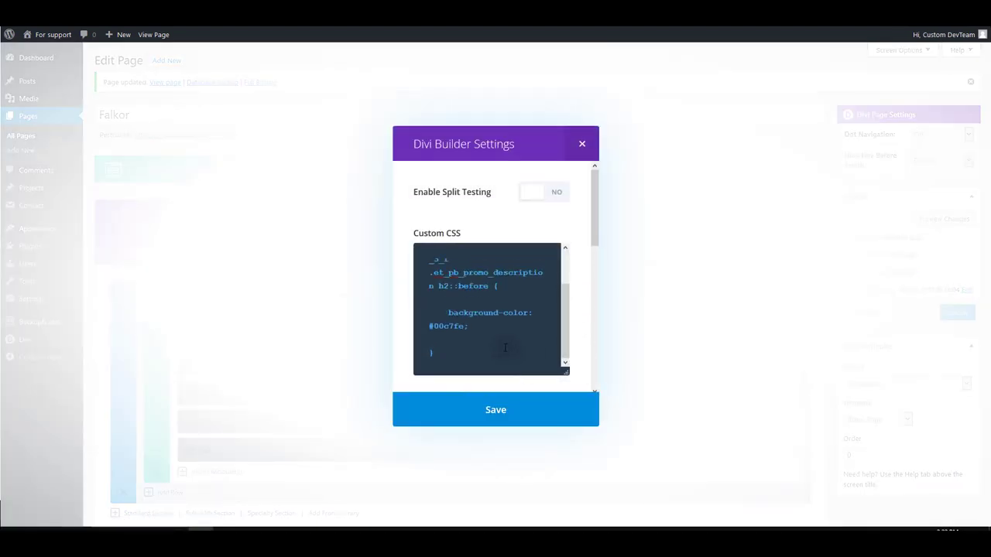
drag(469, 326, 426, 326)
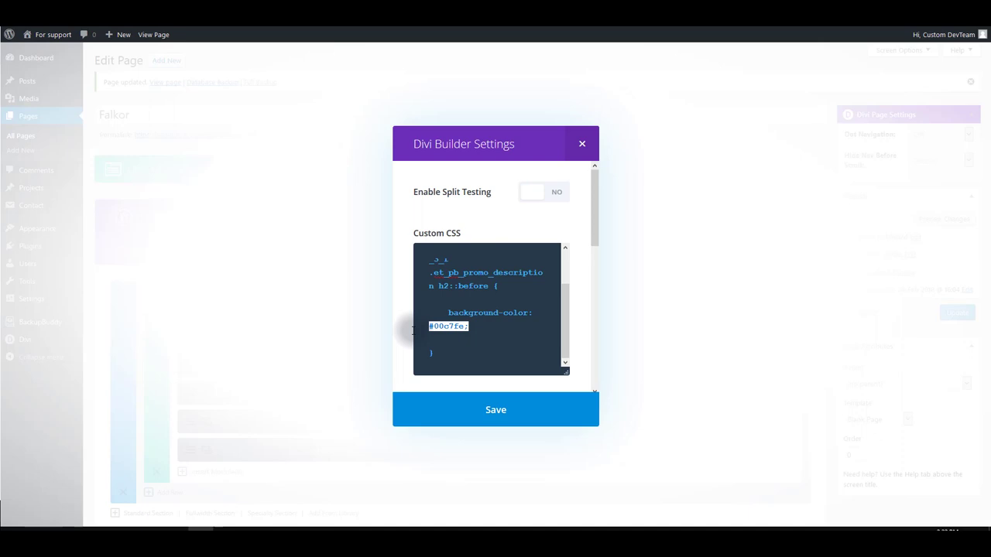
click(514, 407)
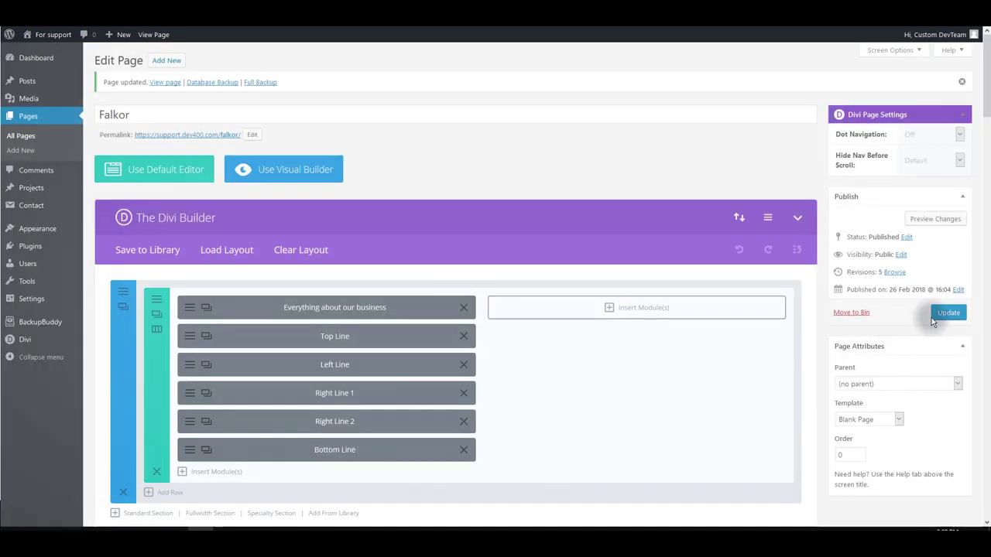
Update the page, then reload the live Falkor page to check the hero.
click(165, 82)
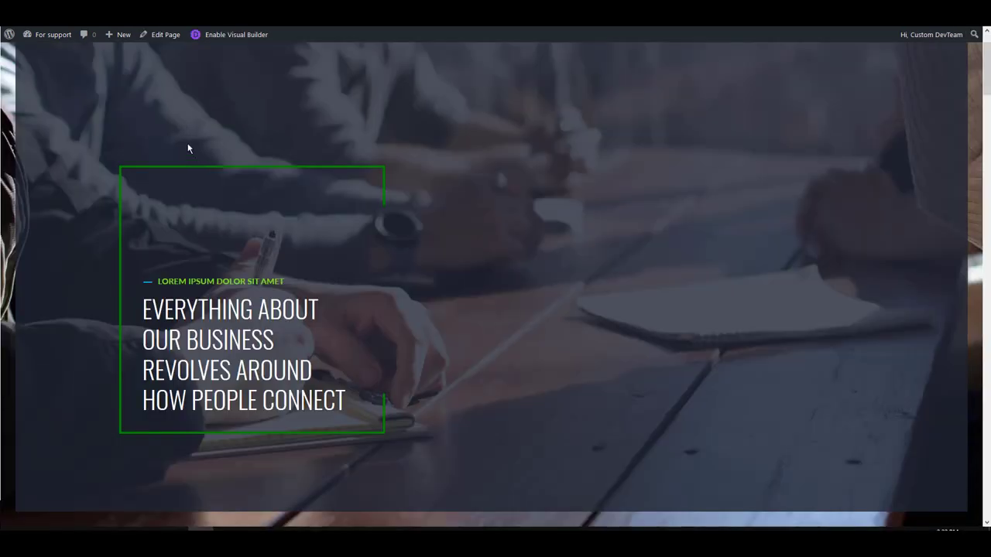
right_click(187, 138)
click(246, 148)
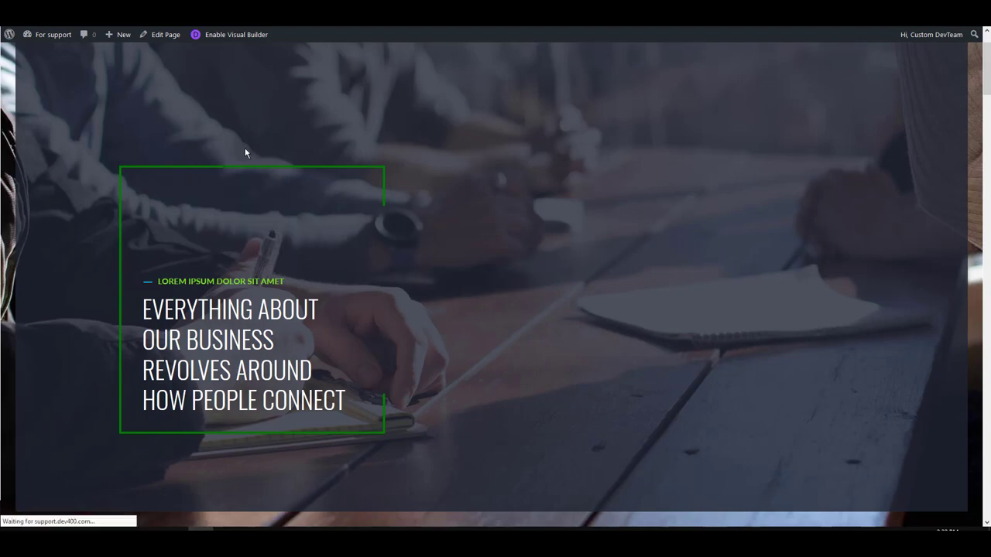